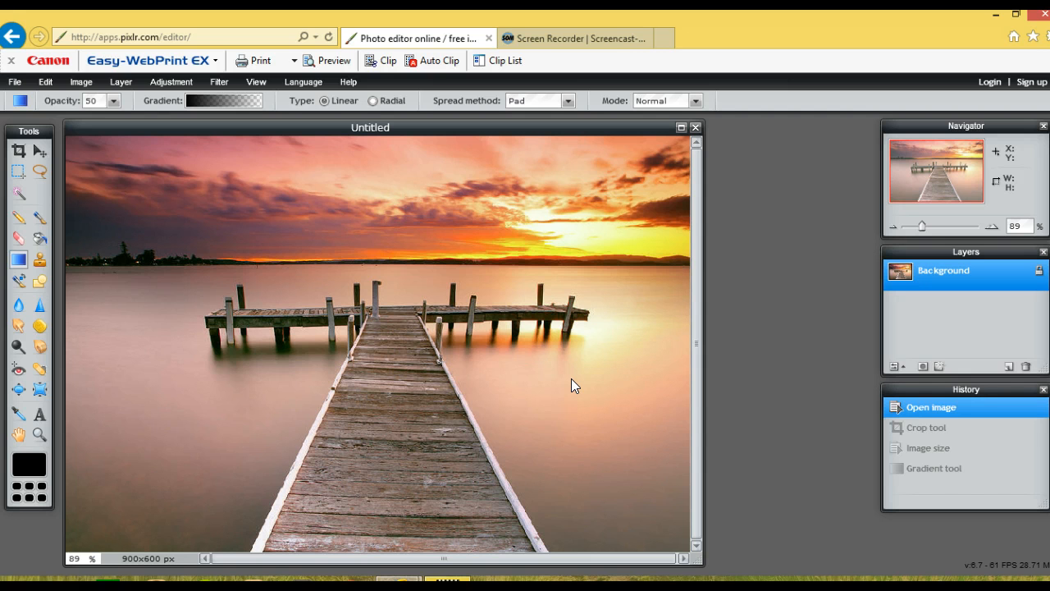
Step: Crop the photo to a wide strip about 762 by 149 pixels around the pier and horizon
click(18, 151)
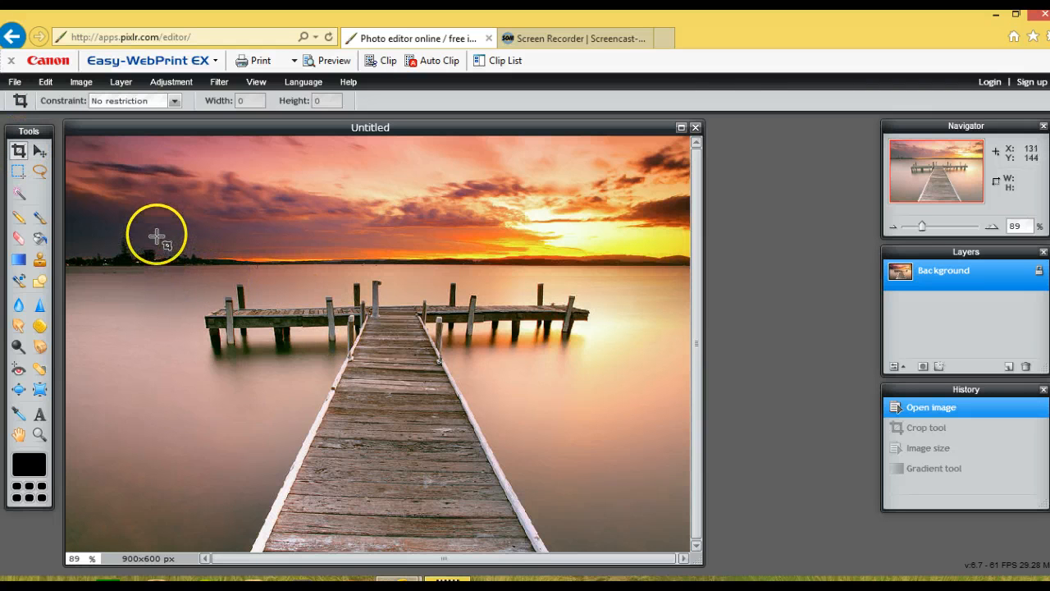
drag(159, 242, 689, 353)
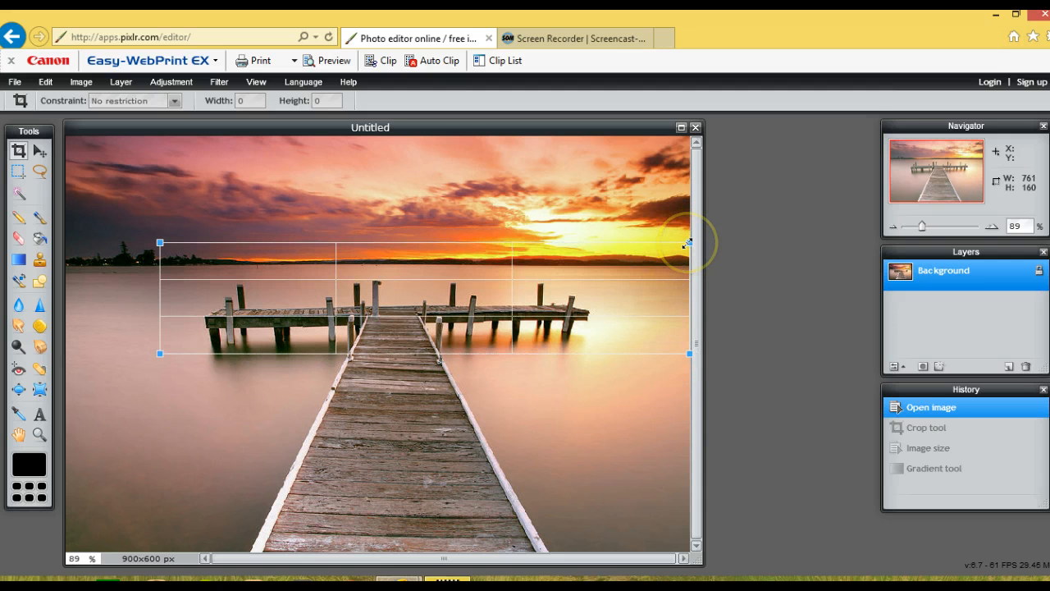
drag(687, 242, 688, 250)
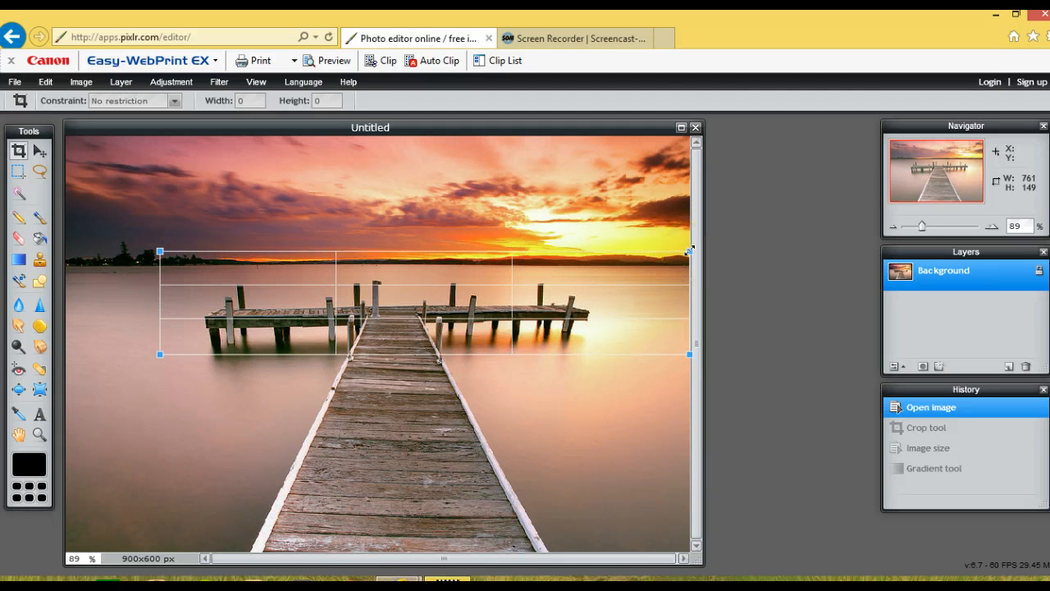
key(Return)
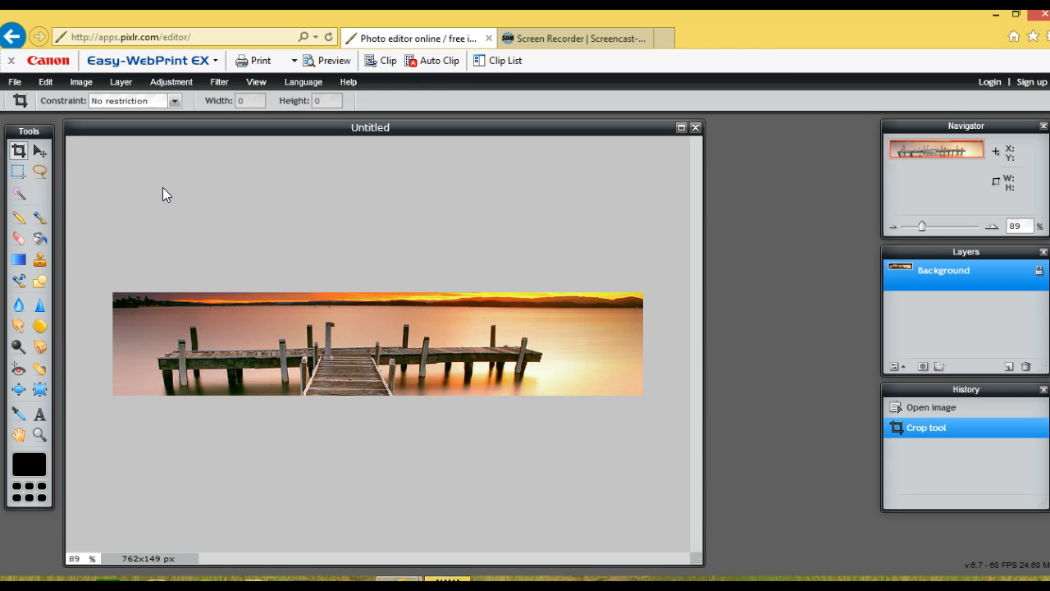
Step: Check the standard leaderboard banner dimensions on the Banner Size web page and return to the photo editor
click(43, 411)
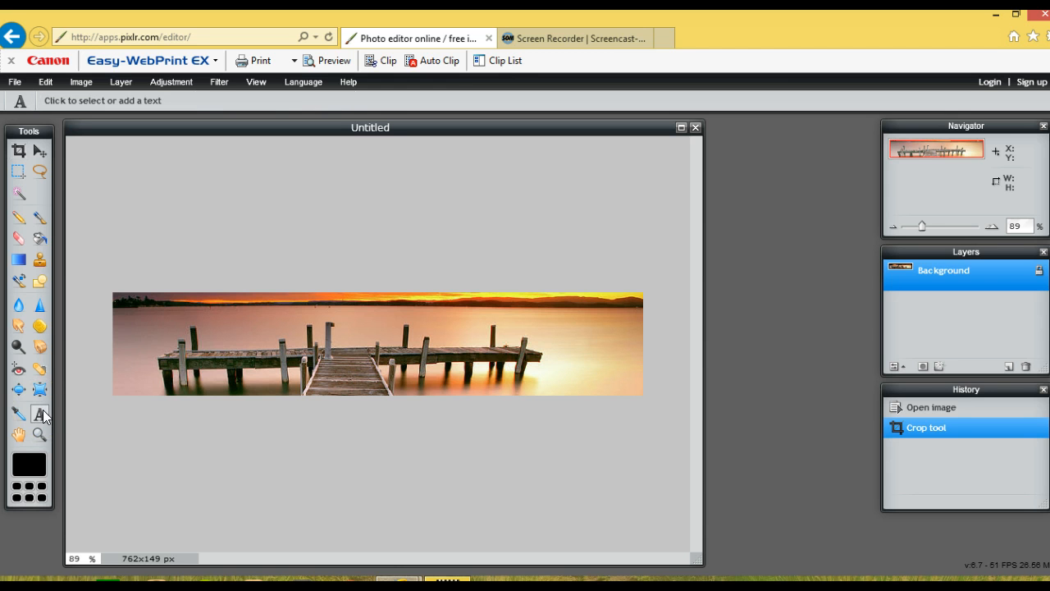
key(alt+Tab)
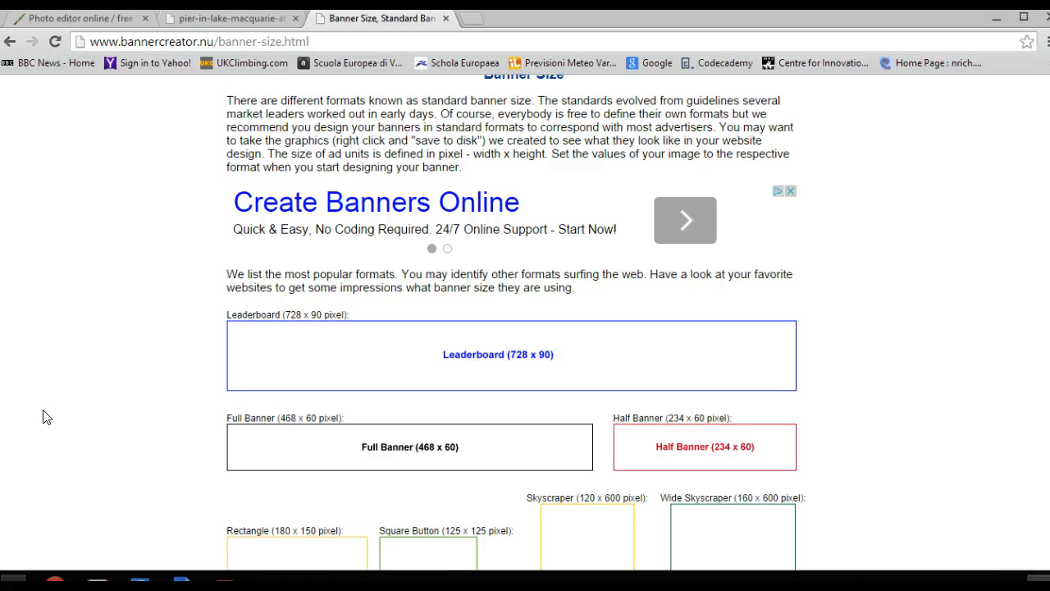
key(super+c)
key(super)
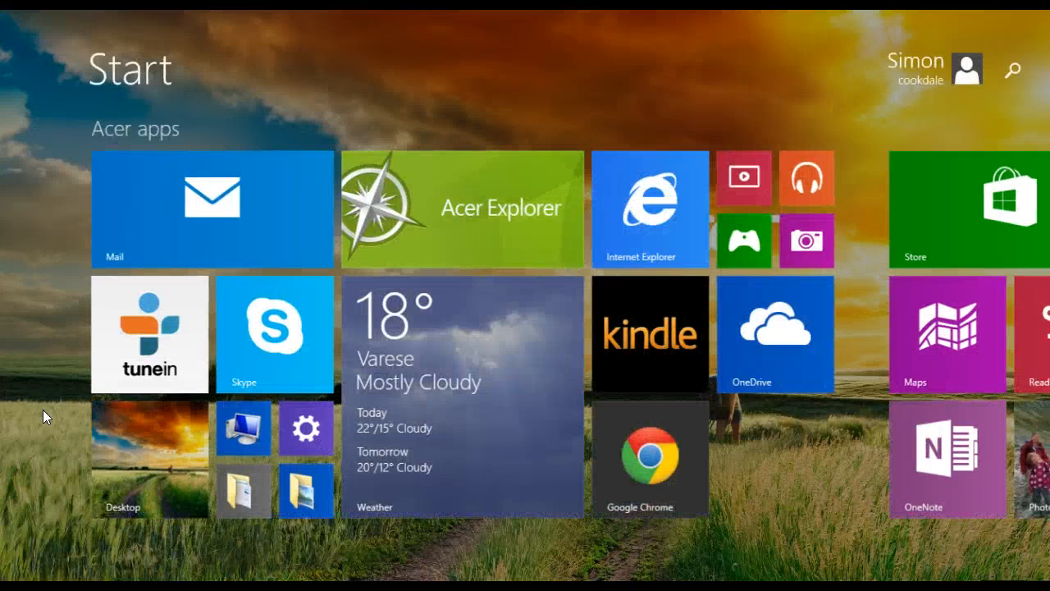
key(super)
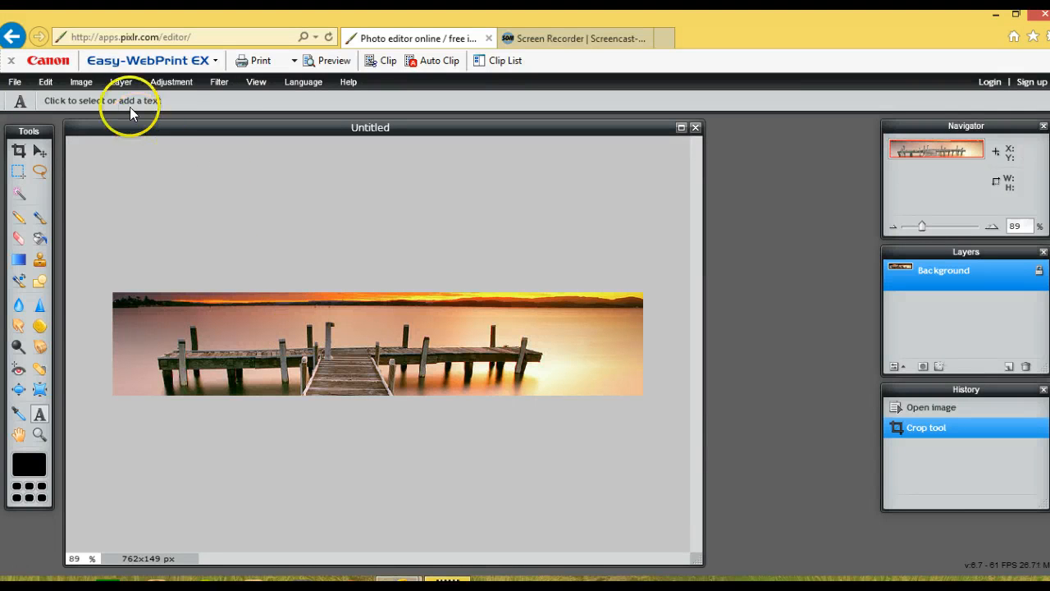
Step: Resize the image to 728 pixels wide and 90 pixels high with constrained proportions turned off
click(81, 84)
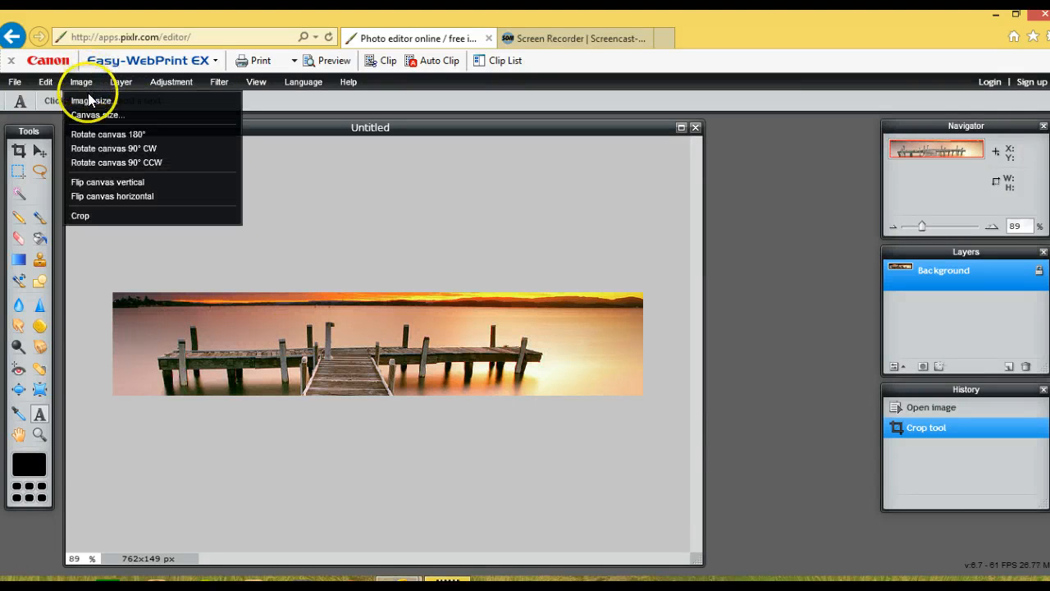
click(95, 100)
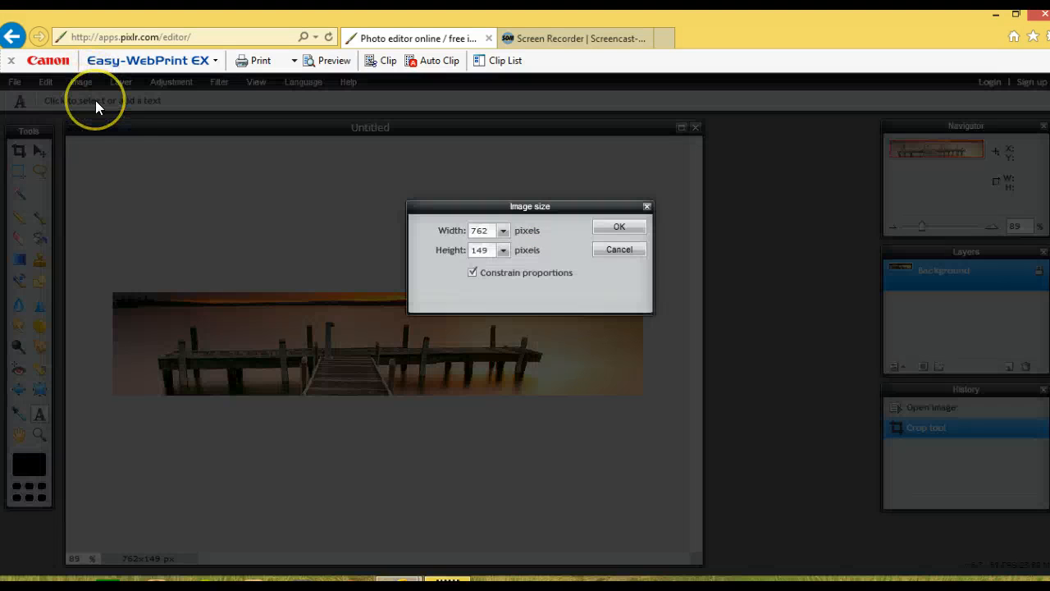
click(491, 230)
key(BackSpace)
key(BackSpace)
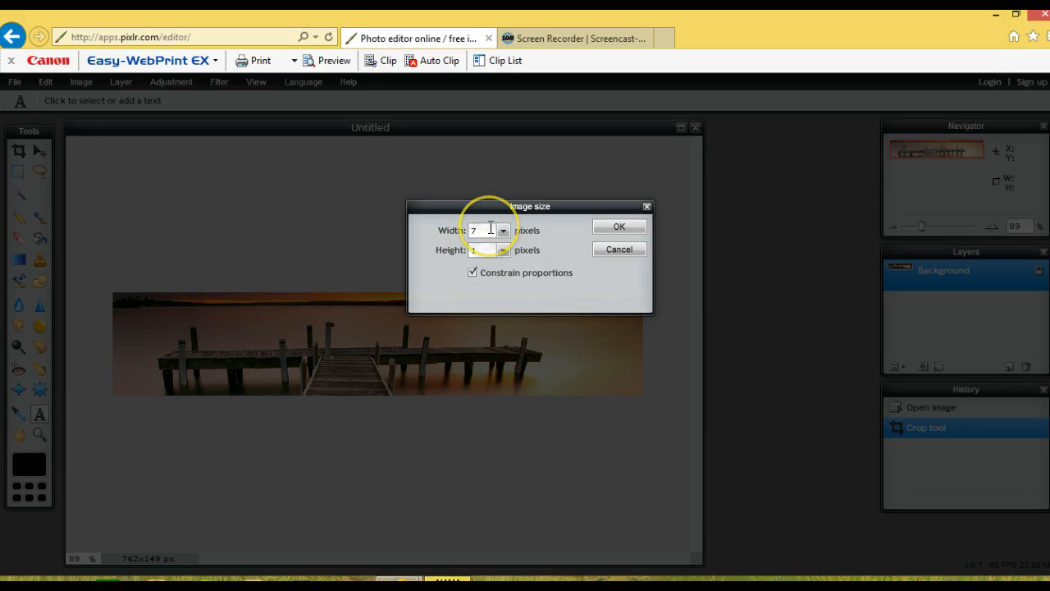
text(28)
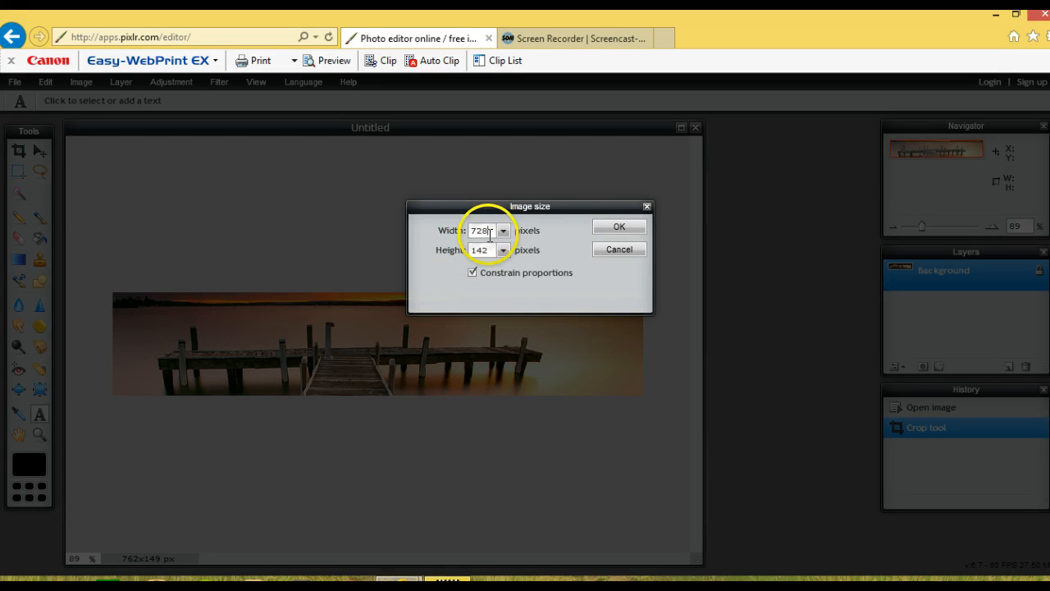
click(472, 272)
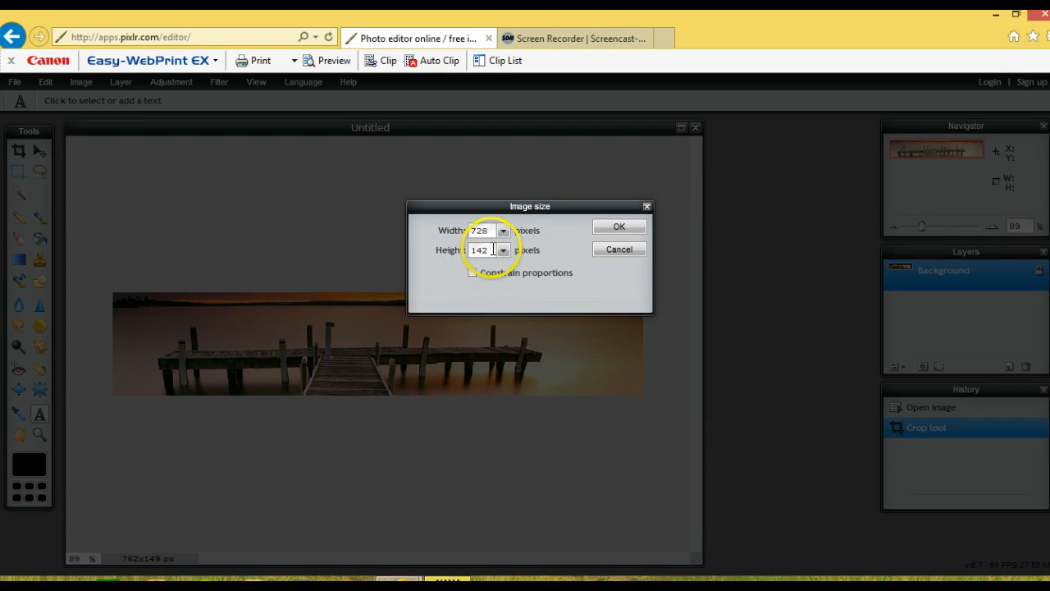
click(492, 250)
key(BackSpace)
key(BackSpace)
text(90)
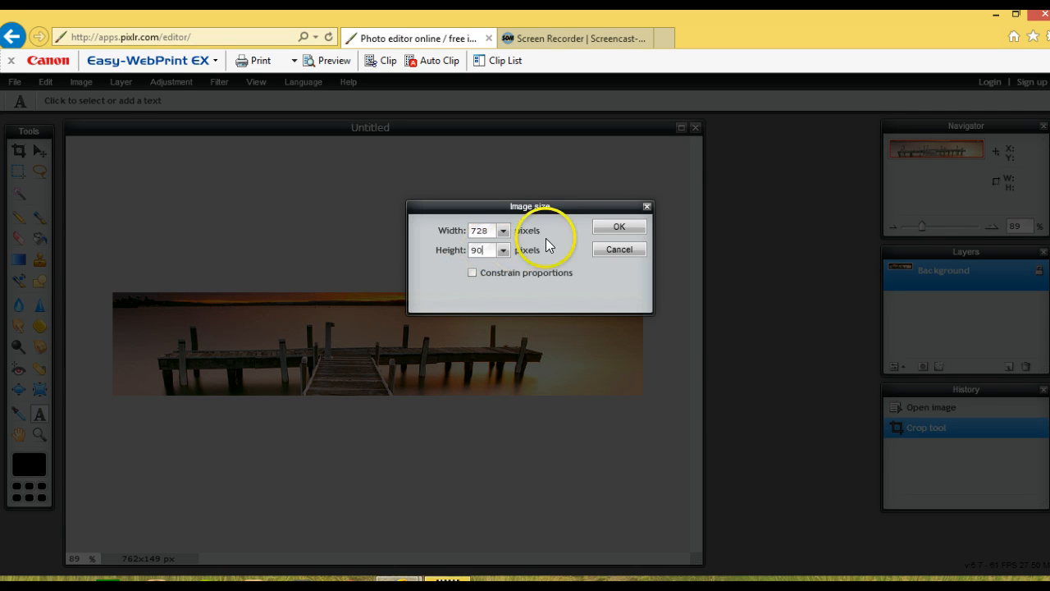
click(619, 228)
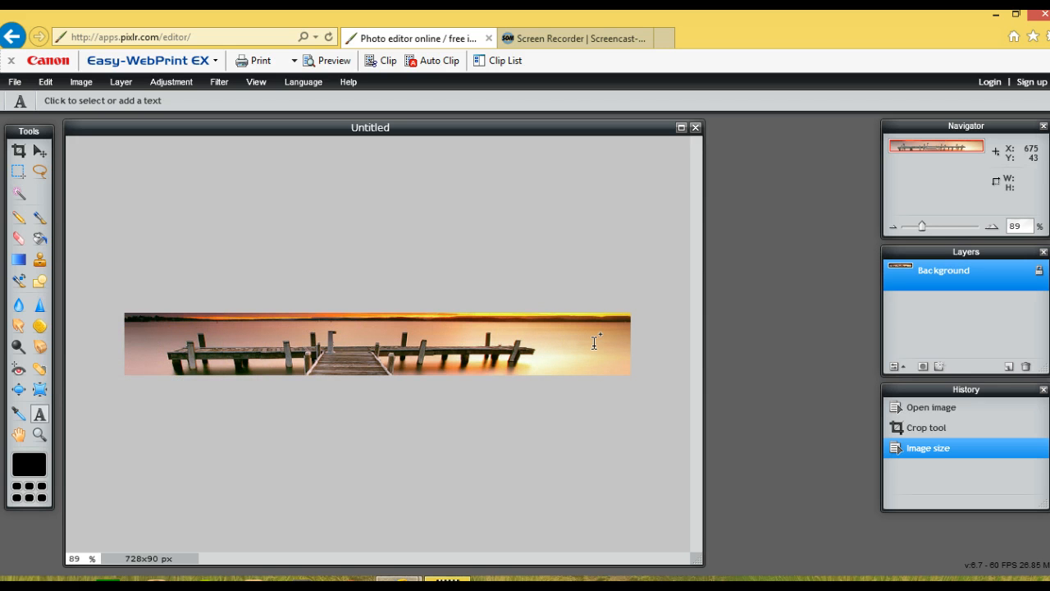
Step: Try a linear black-to-white gradient with the black stop at 52 opacity, running from the banner's left edge to its right edge
click(18, 260)
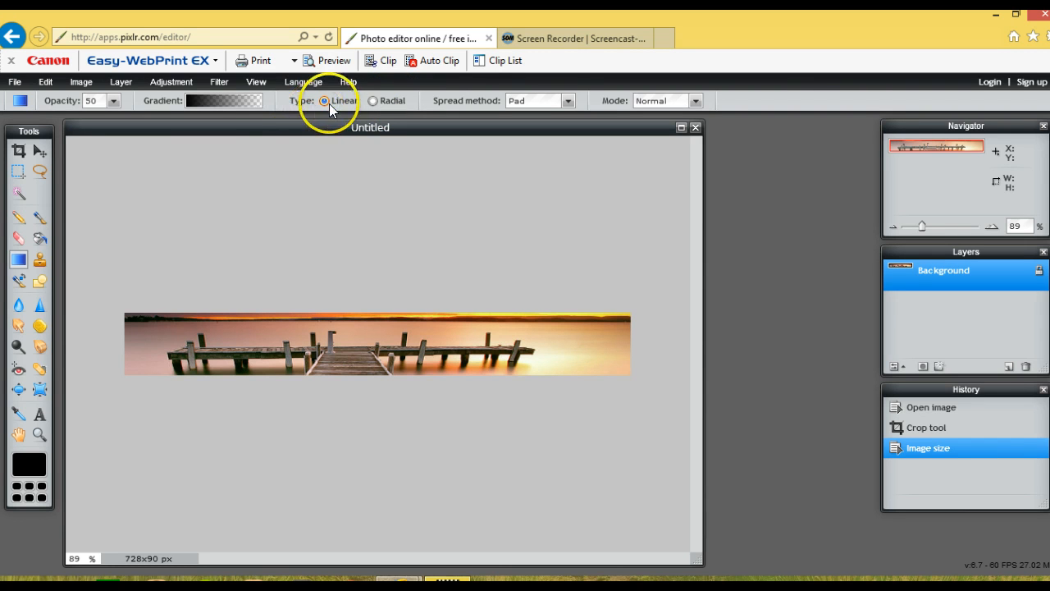
click(240, 101)
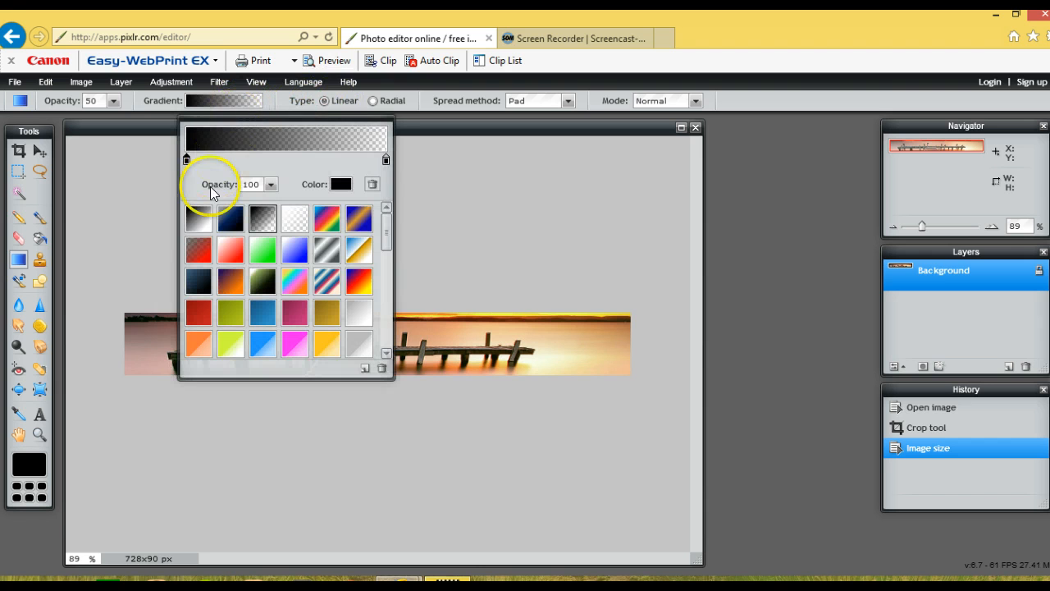
click(202, 226)
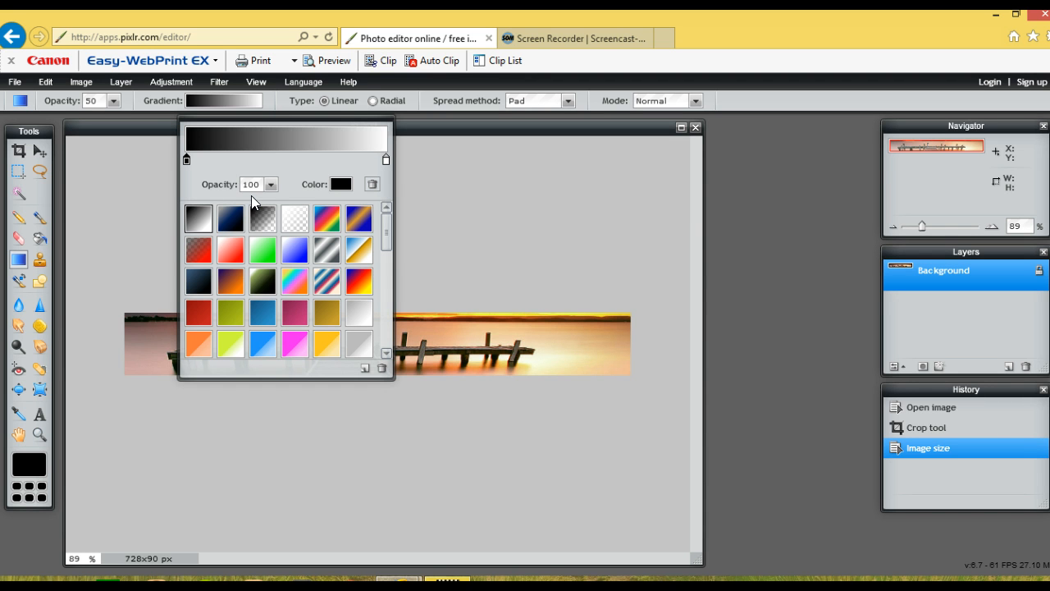
click(271, 186)
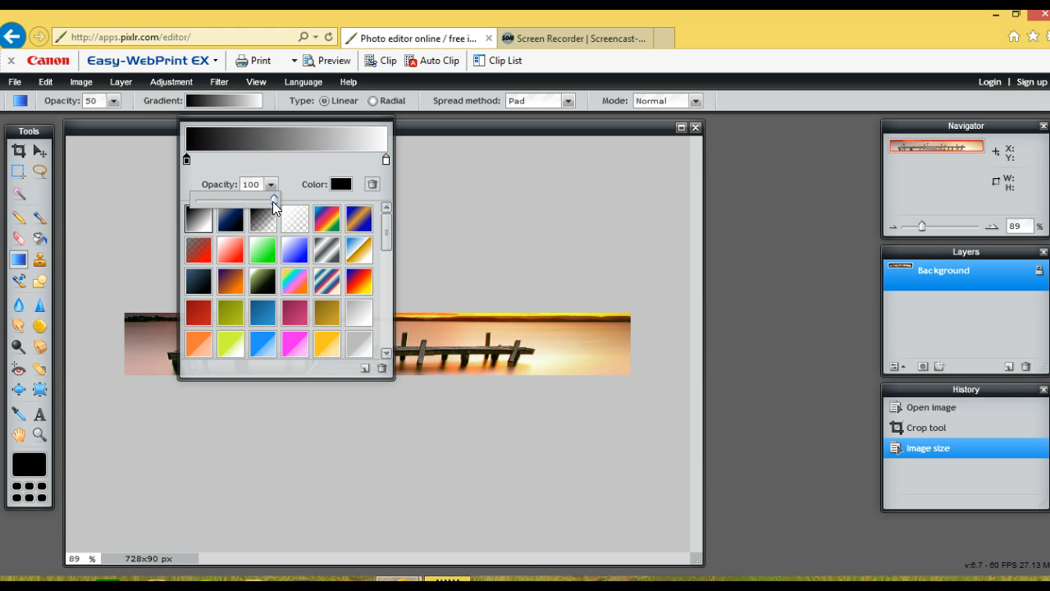
drag(272, 201, 236, 200)
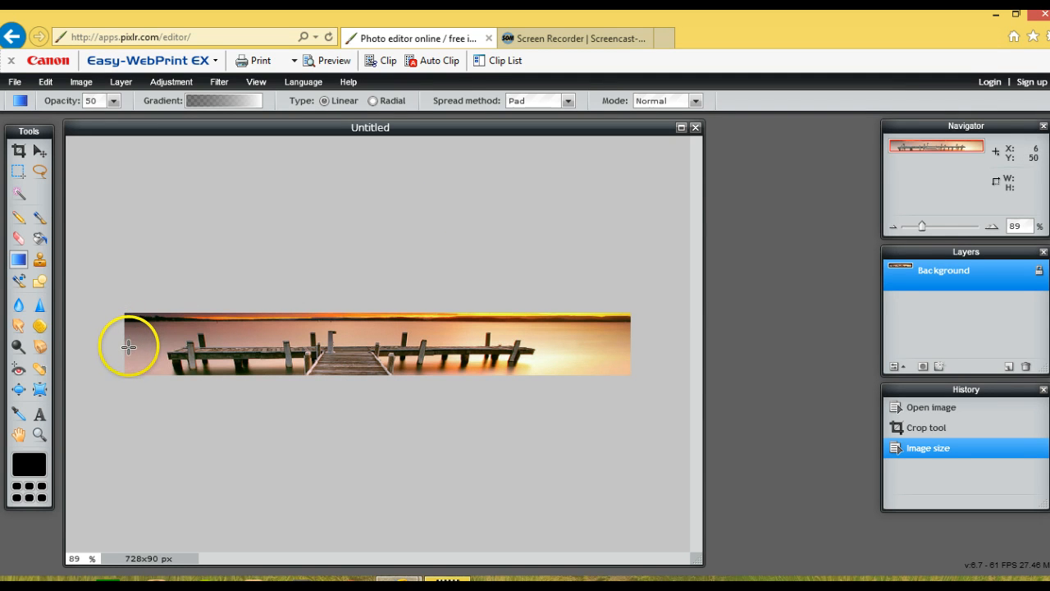
drag(129, 346, 634, 350)
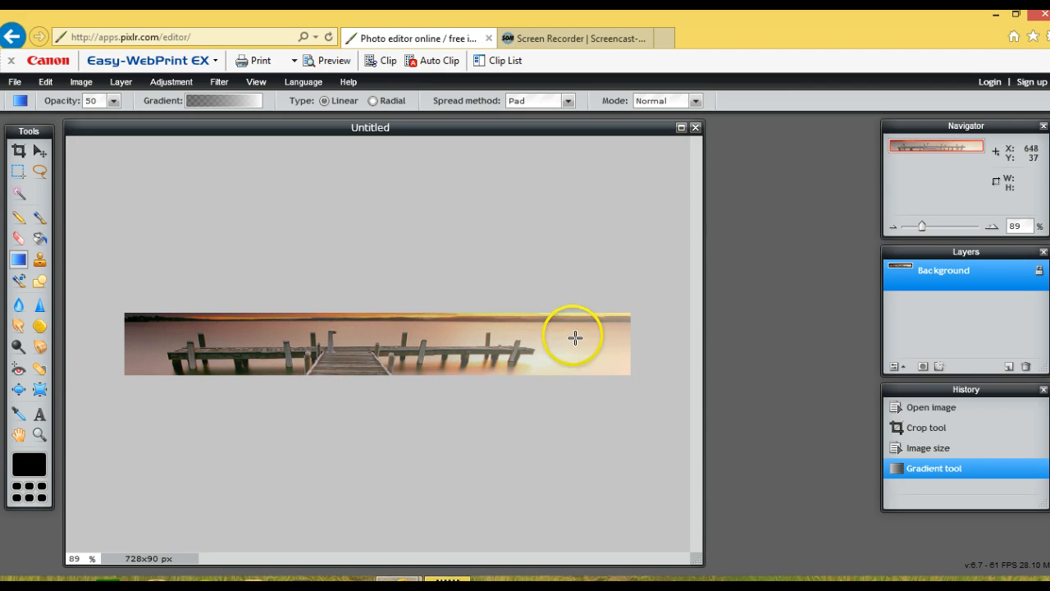
Step: Move the gradient's black stop to about the middle, try it across the banner in place of the previous gradient, and revert it
click(235, 106)
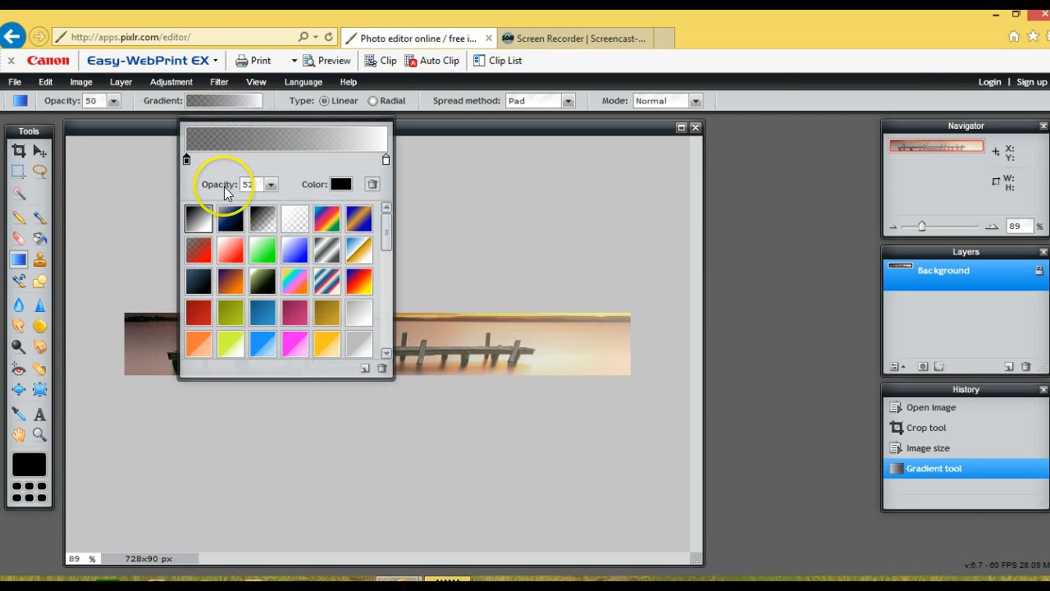
drag(188, 159, 288, 160)
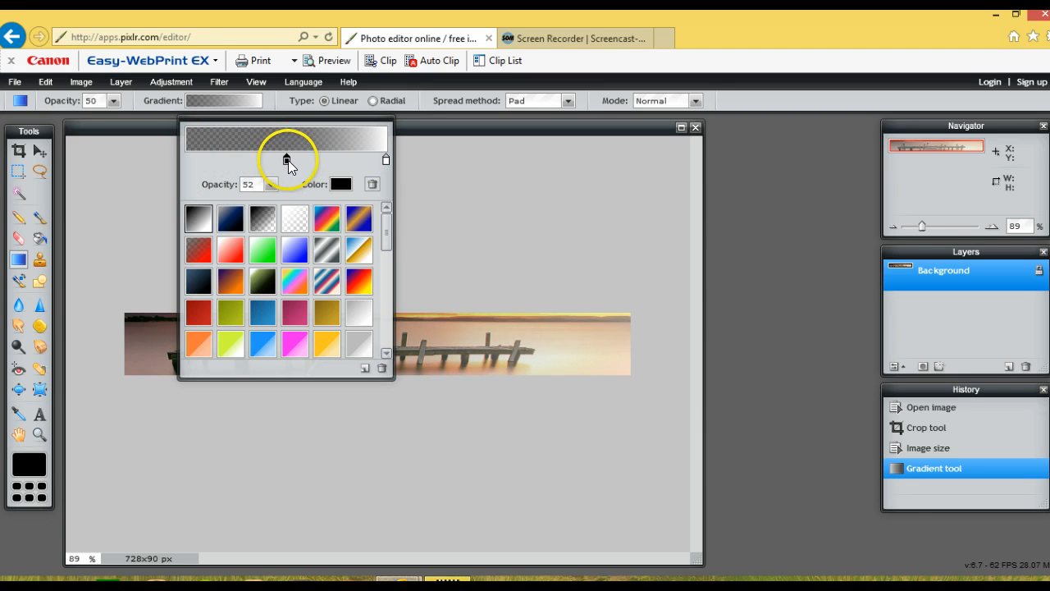
click(489, 192)
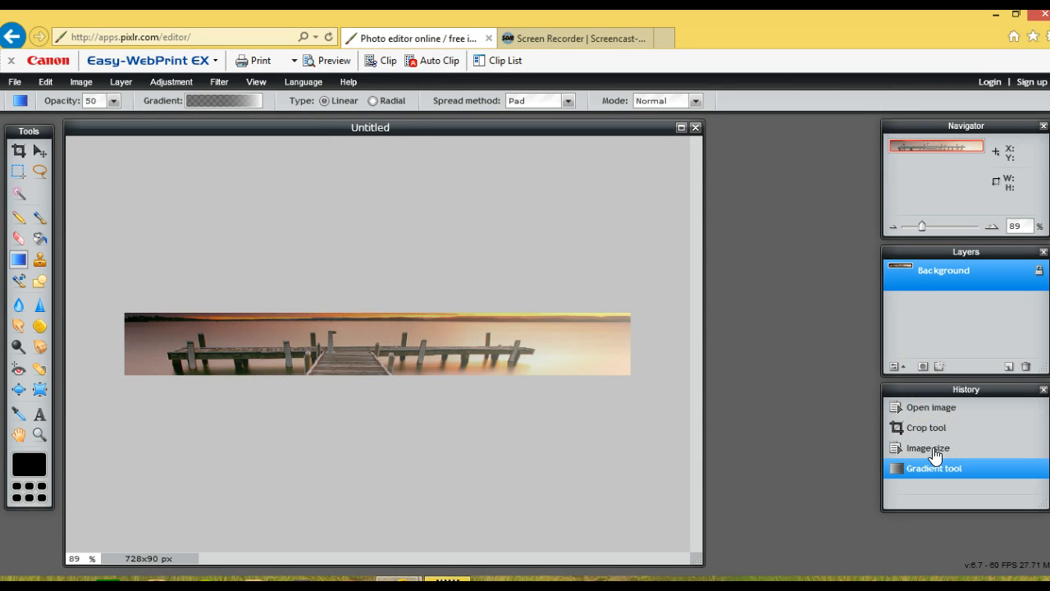
click(935, 456)
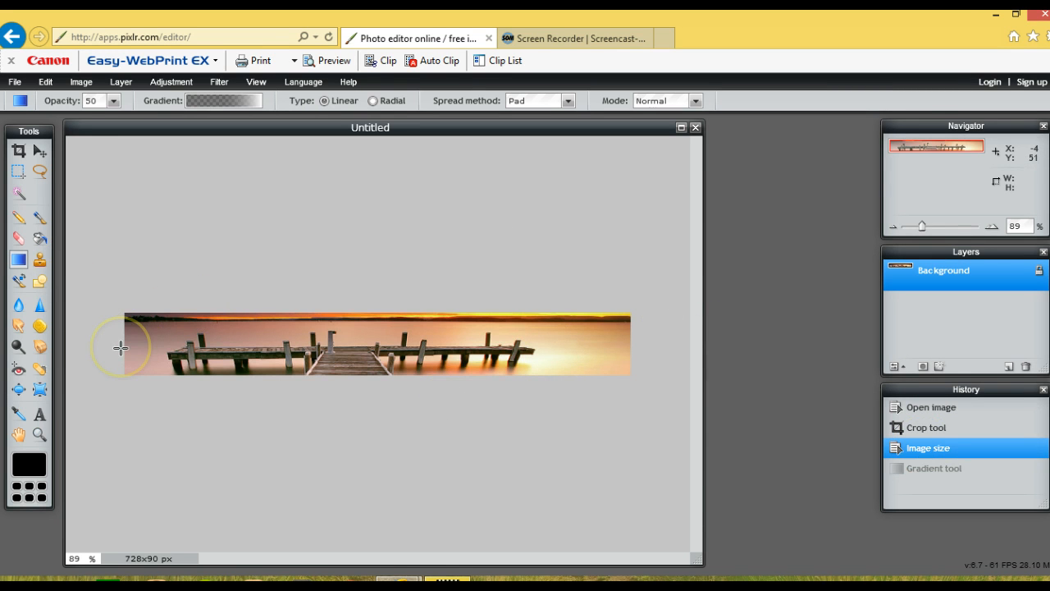
drag(121, 348, 632, 343)
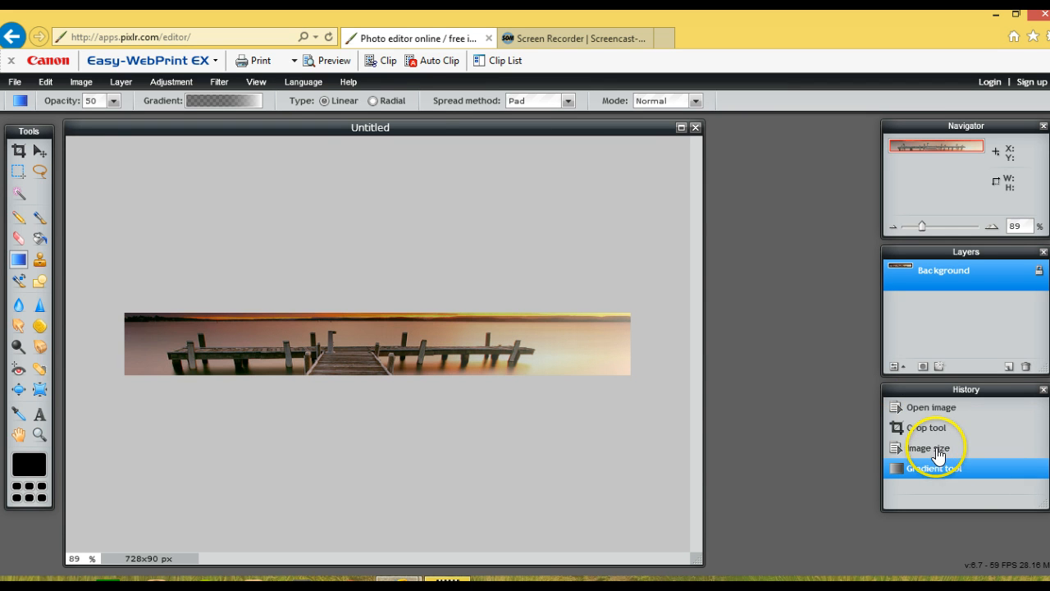
click(938, 456)
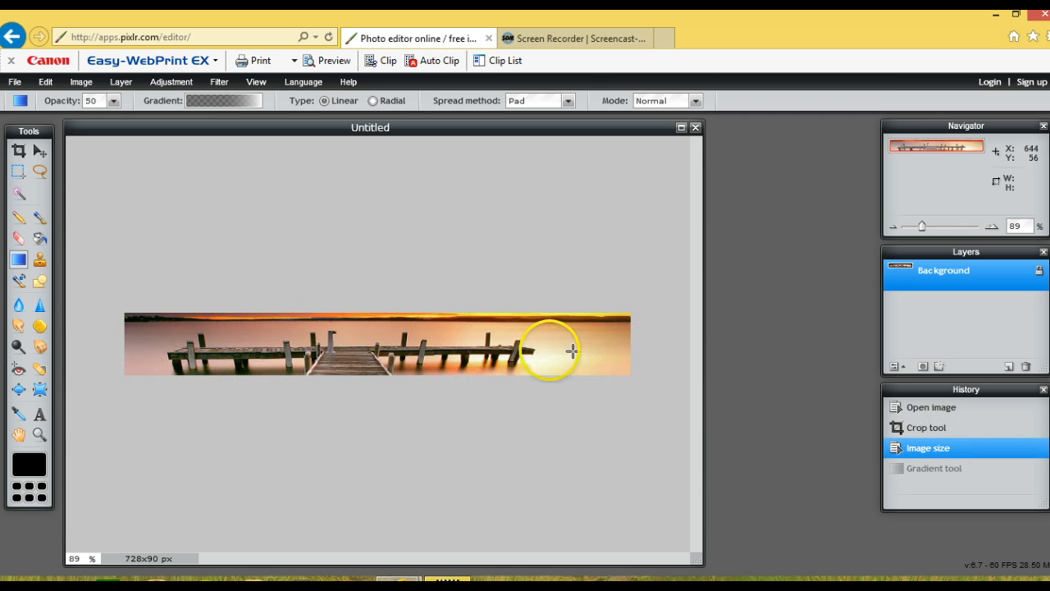
Step: Choose the black-to-transparent gradient preset and move its starting black stop about a fifth of the way along
click(237, 99)
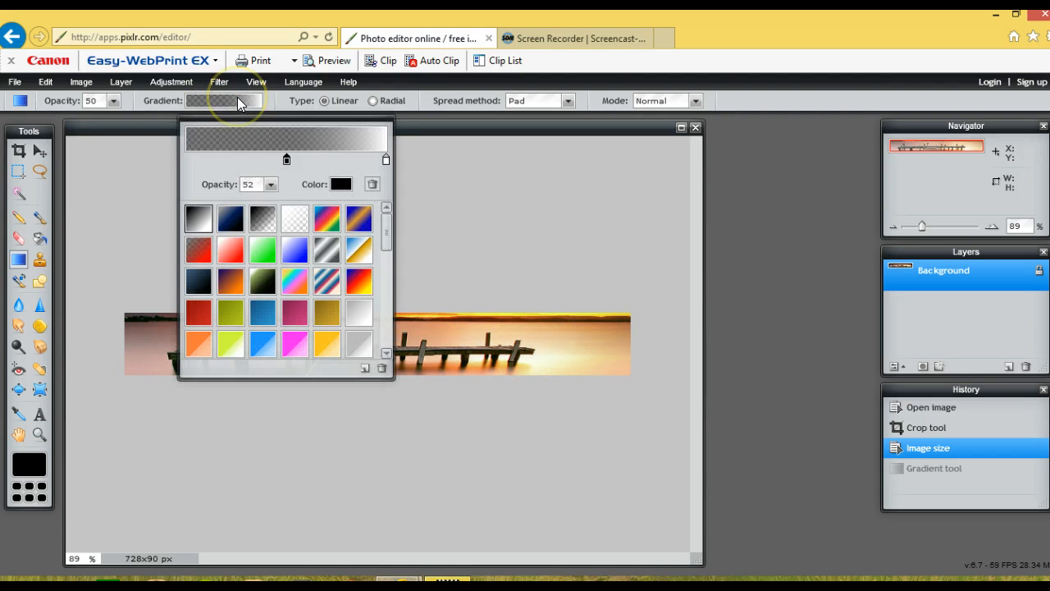
click(200, 222)
click(264, 230)
click(264, 230)
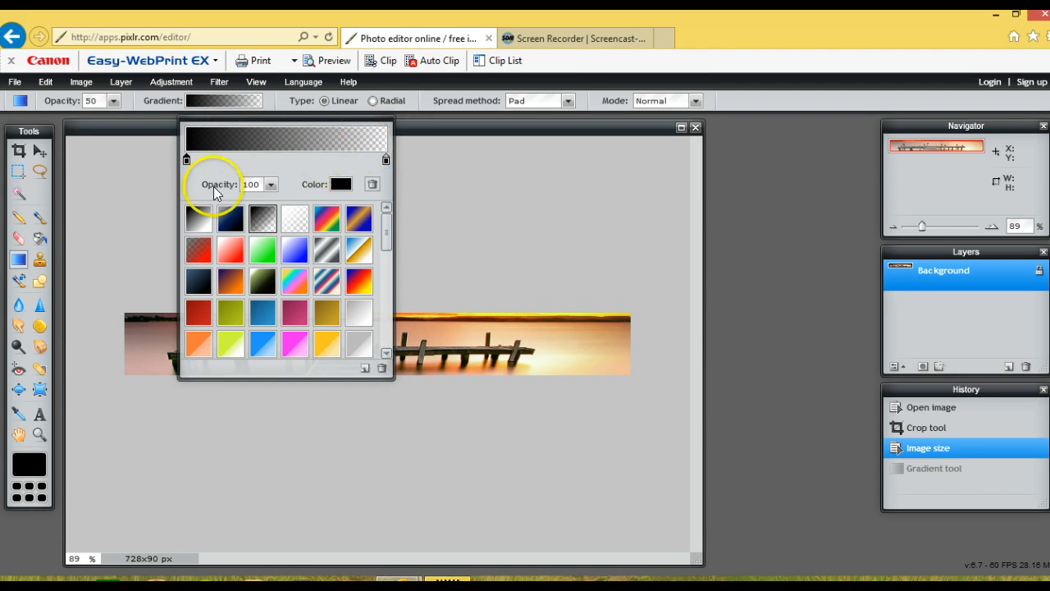
click(186, 159)
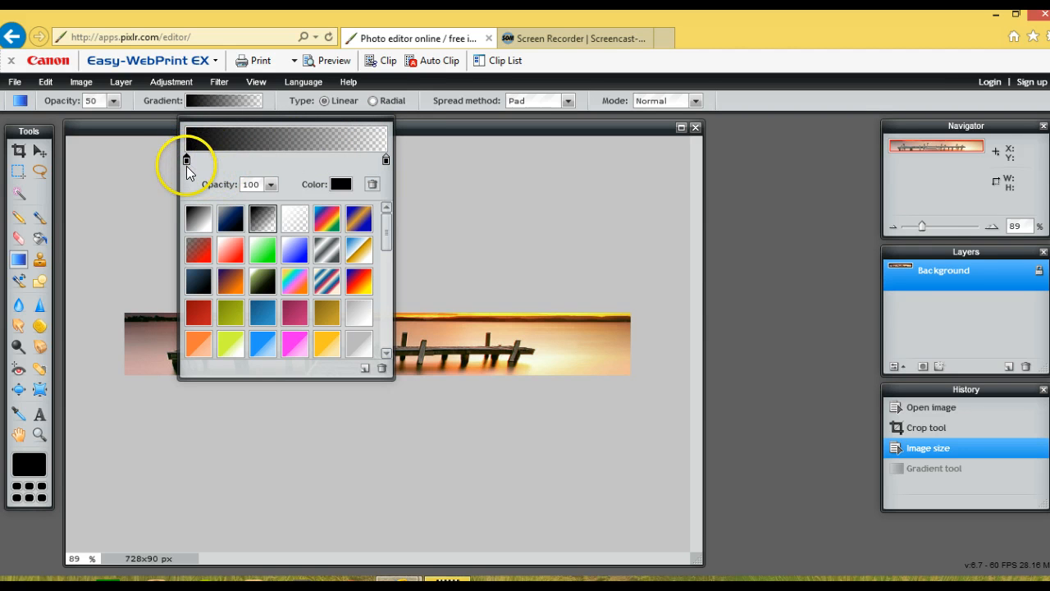
drag(187, 164, 228, 166)
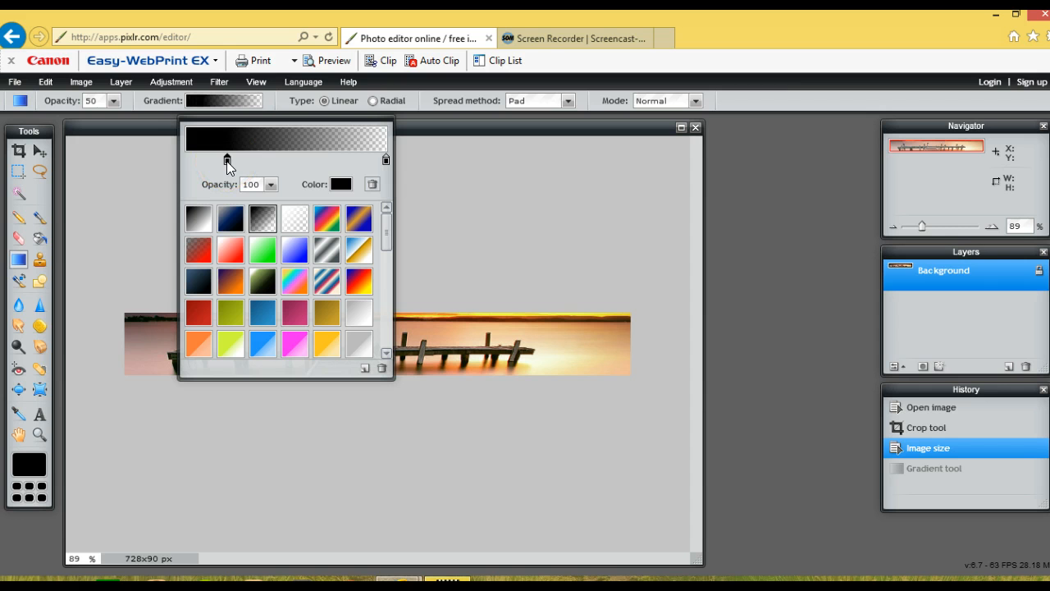
drag(453, 172, 476, 206)
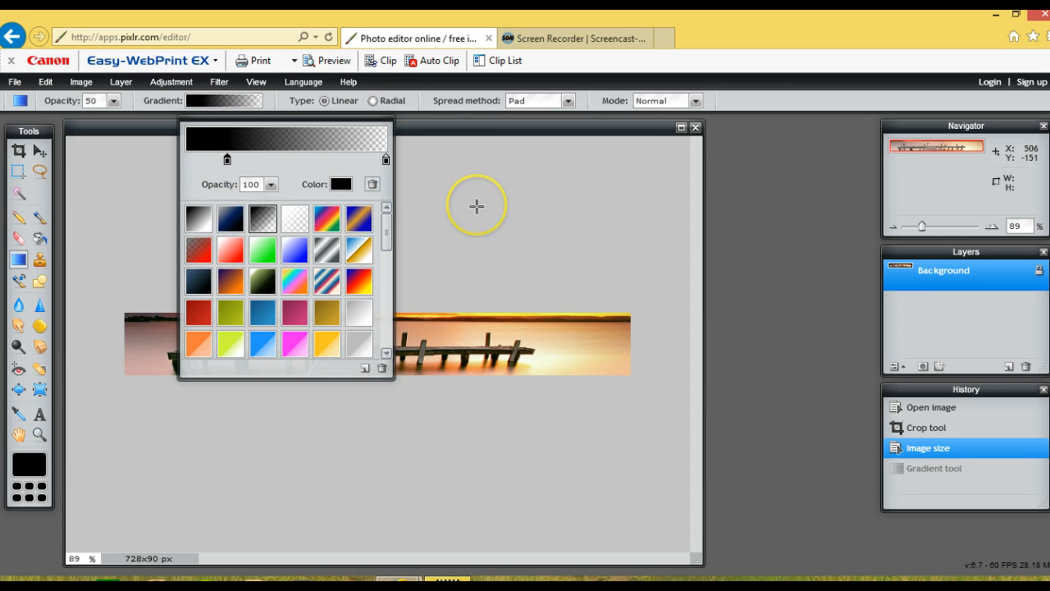
click(476, 206)
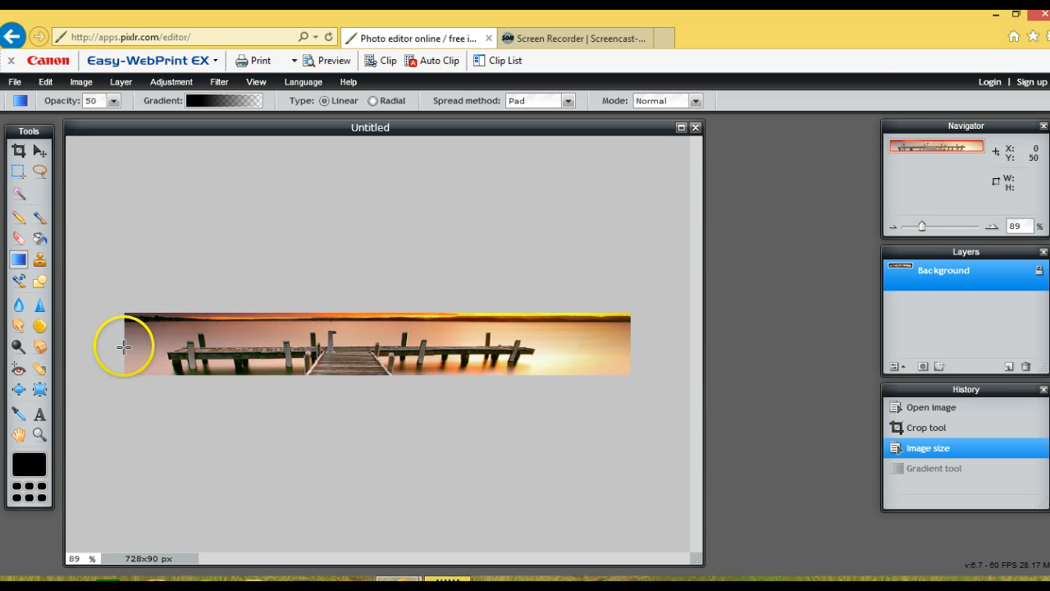
Step: Try the black-to-transparent gradient across the banner from left to right, and revert to the resized image
drag(484, 336, 632, 350)
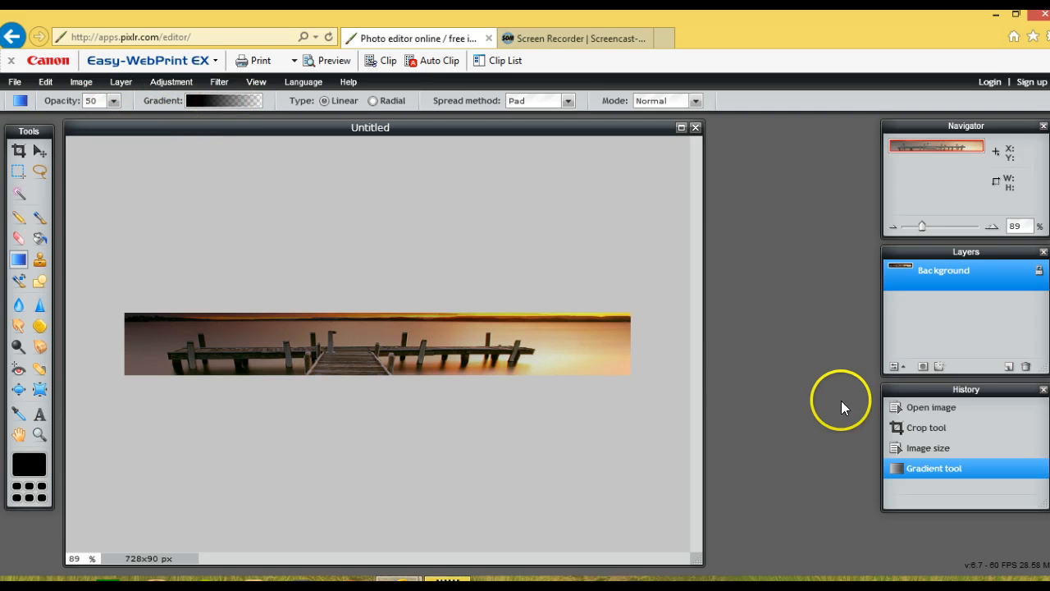
click(899, 447)
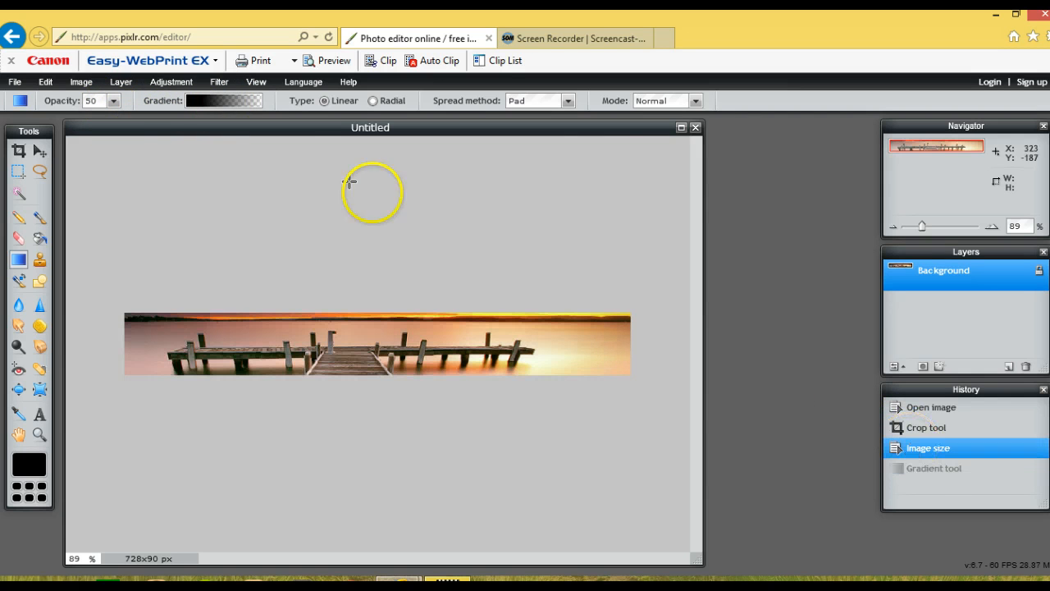
Step: Try the black-to-transparent gradient at 78 opacity from the banner's left edge to its right edge
click(115, 102)
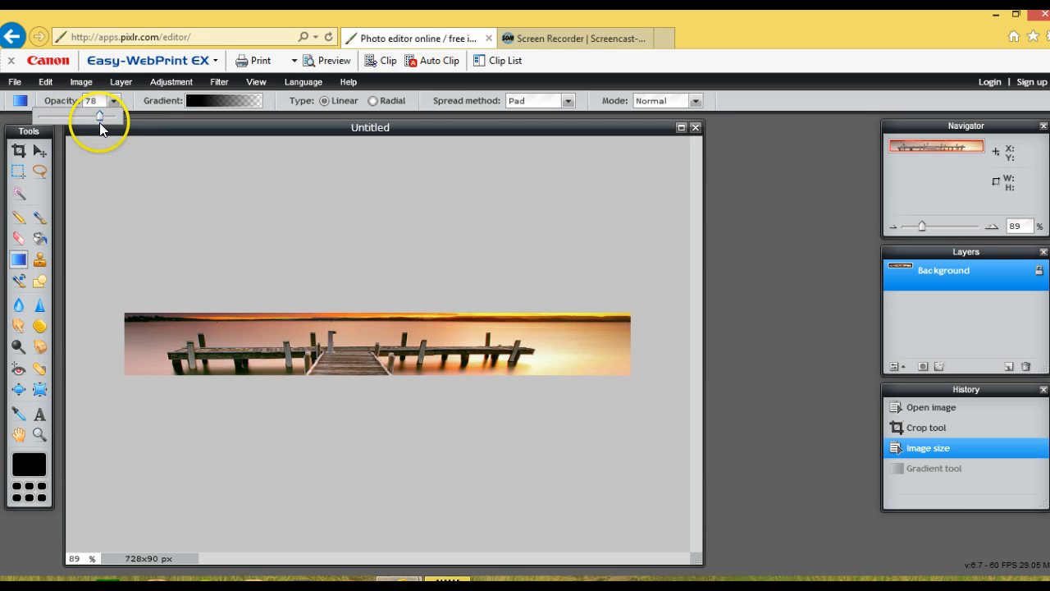
drag(120, 342, 635, 348)
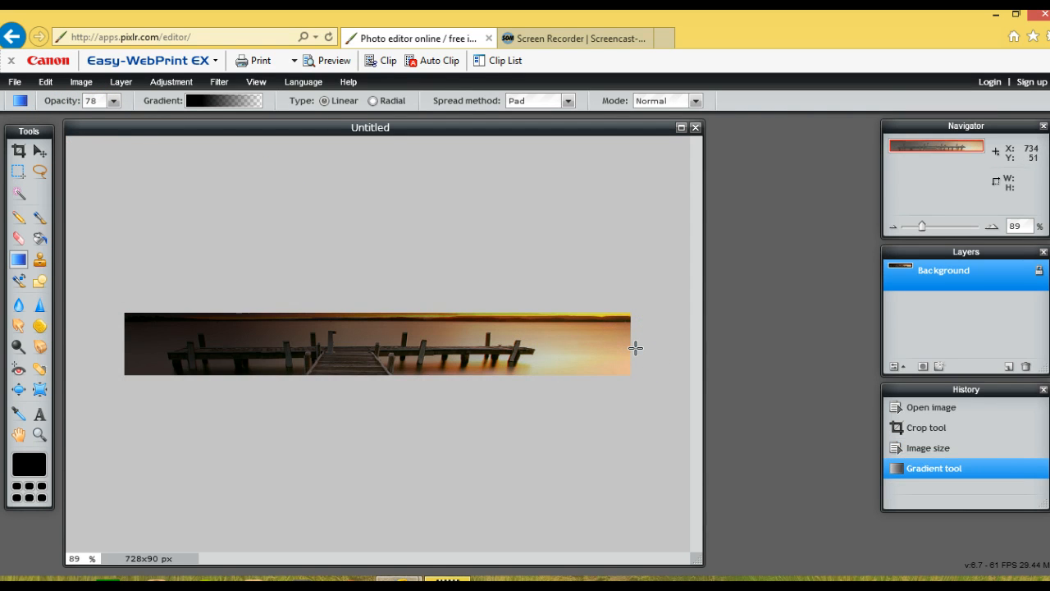
Step: Move the gradient's starting black stop to about a tenth of the way along and try it across the banner in place of the previous gradient
click(243, 103)
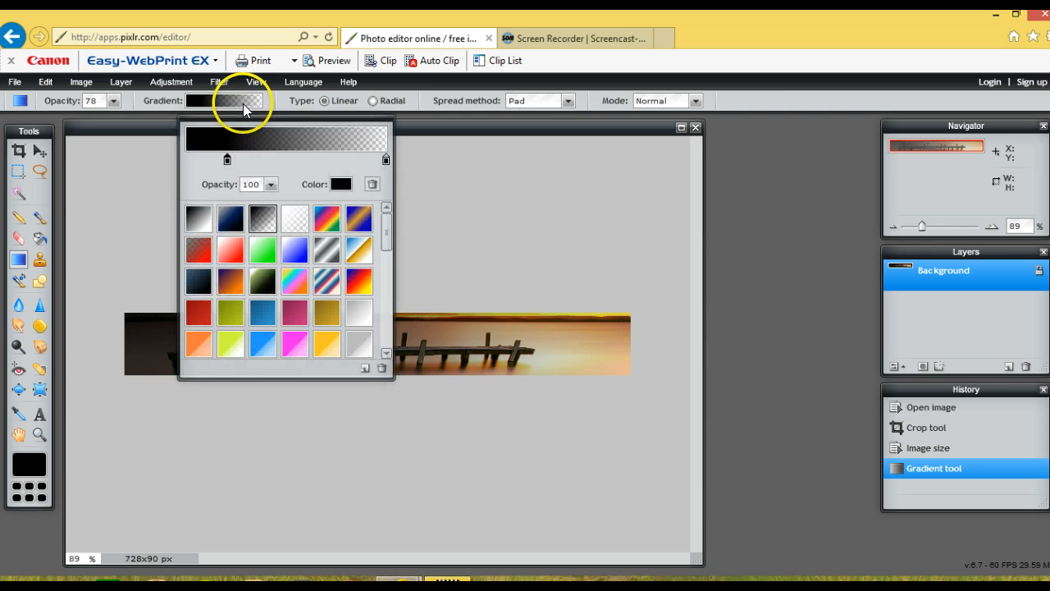
drag(227, 159, 208, 160)
click(455, 222)
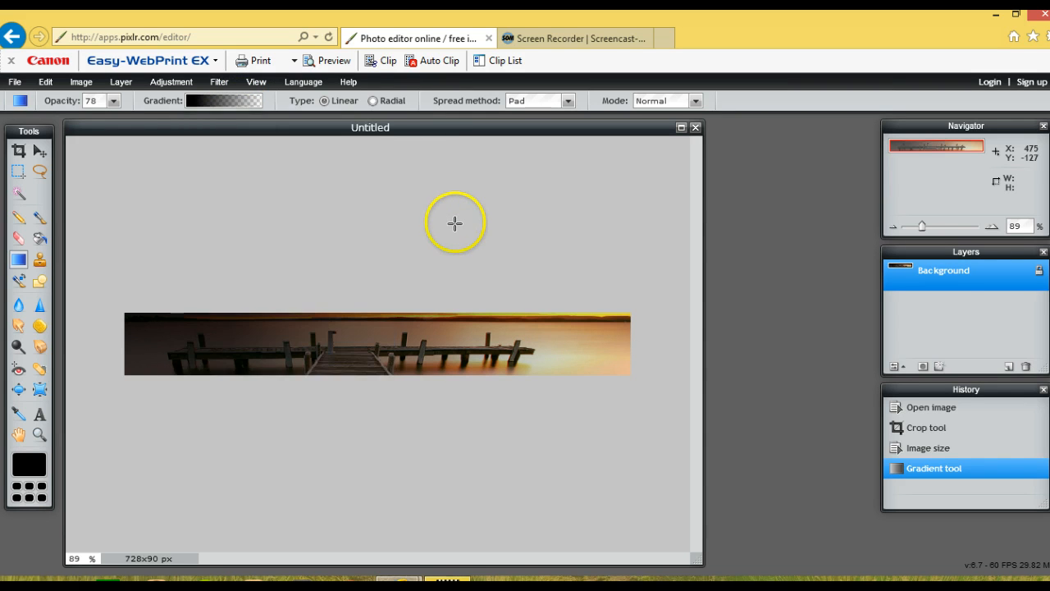
click(943, 451)
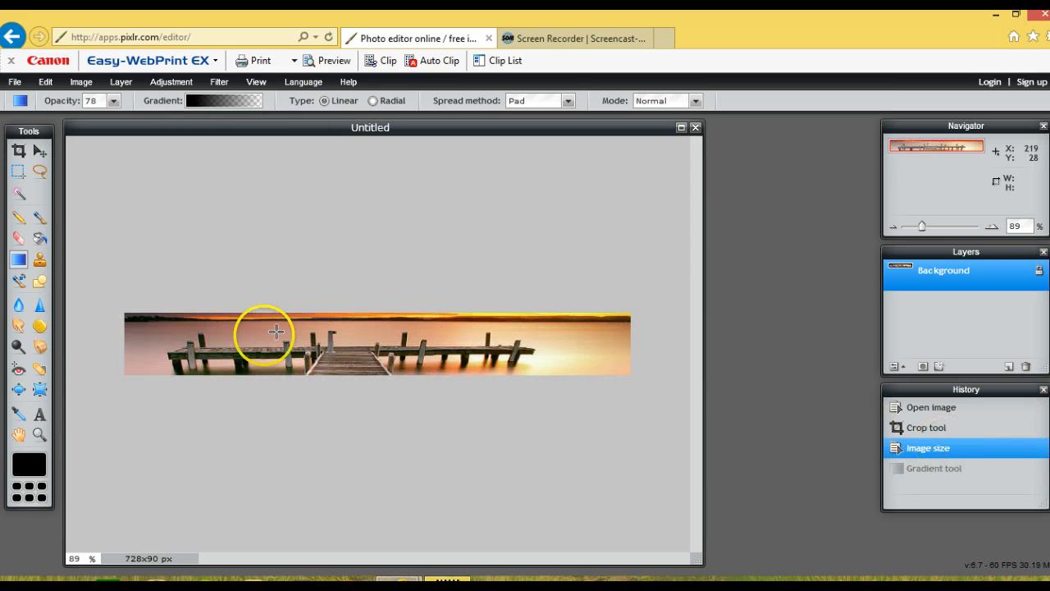
drag(125, 345, 632, 348)
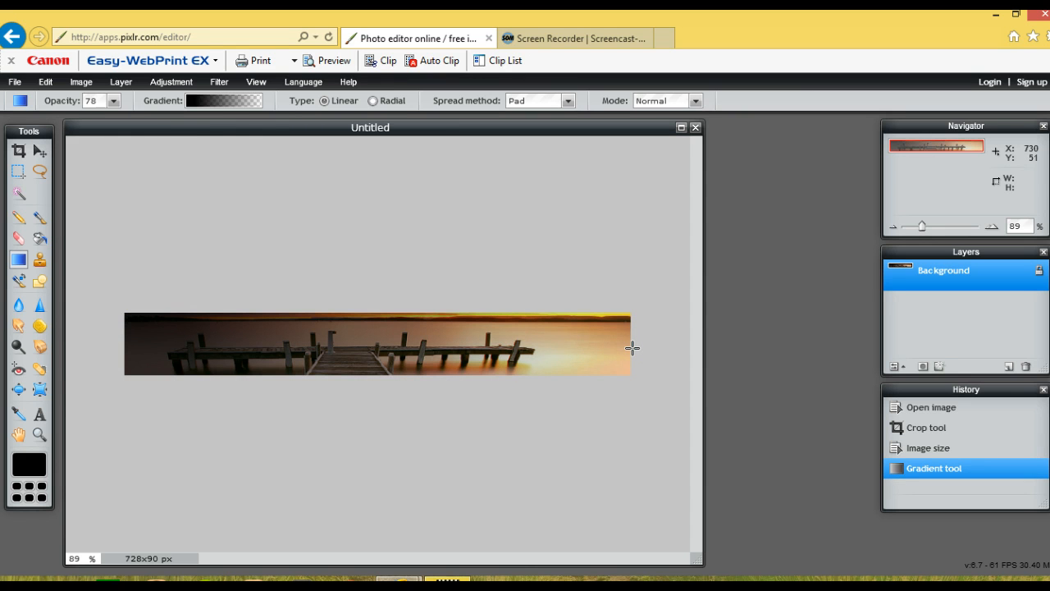
Step: Lower the gradient opacity to 62 and try it across the banner in place of the previous gradient
click(114, 101)
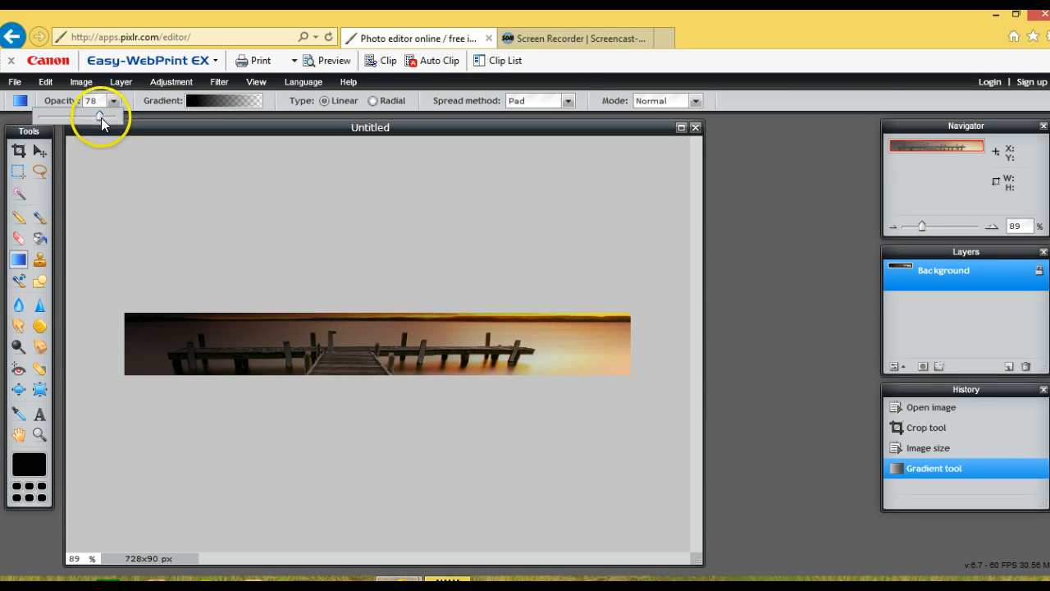
click(249, 234)
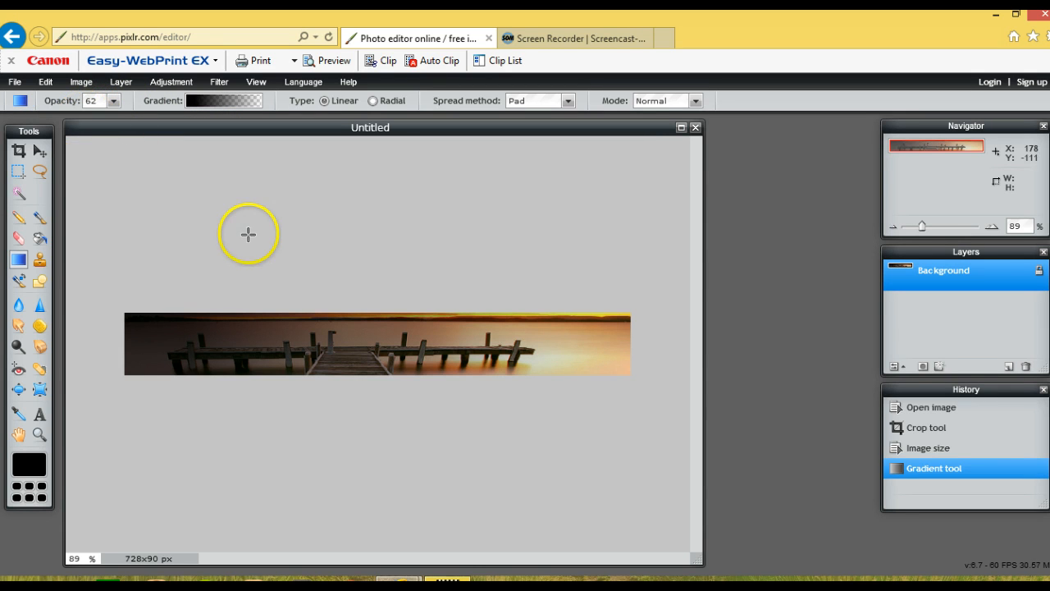
click(919, 447)
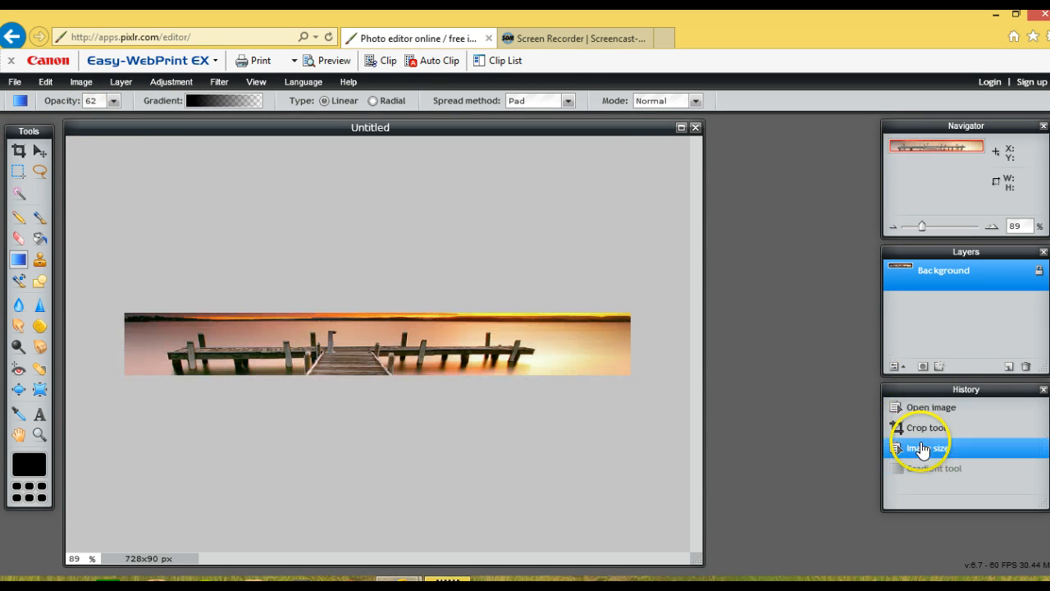
drag(120, 345, 632, 351)
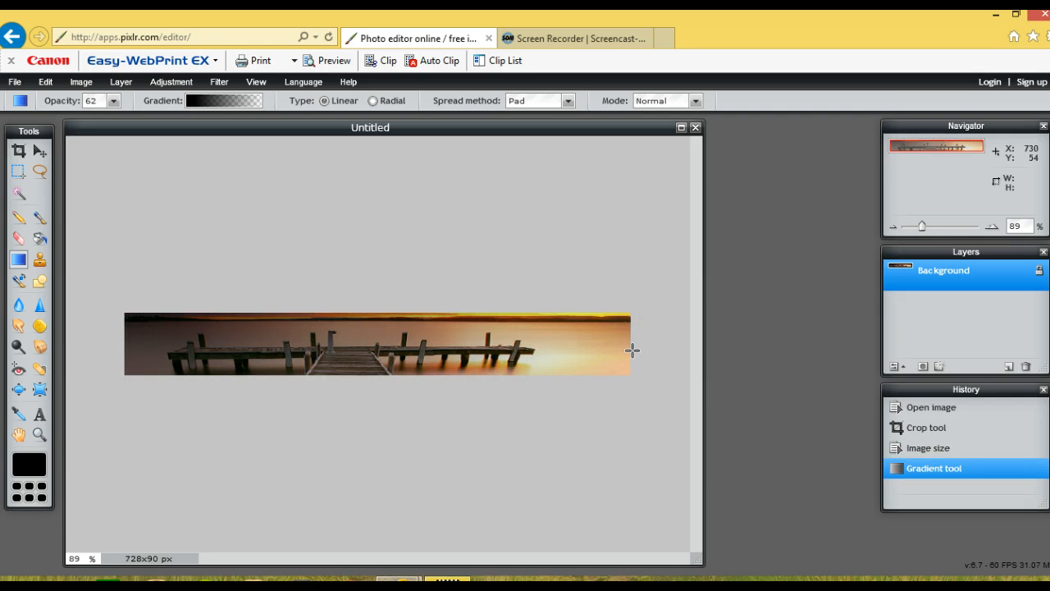
Step: Move the gradient's black stop almost to the start and its transparent stop to about two-thirds, and redraw the gradient across the resized banner
click(246, 102)
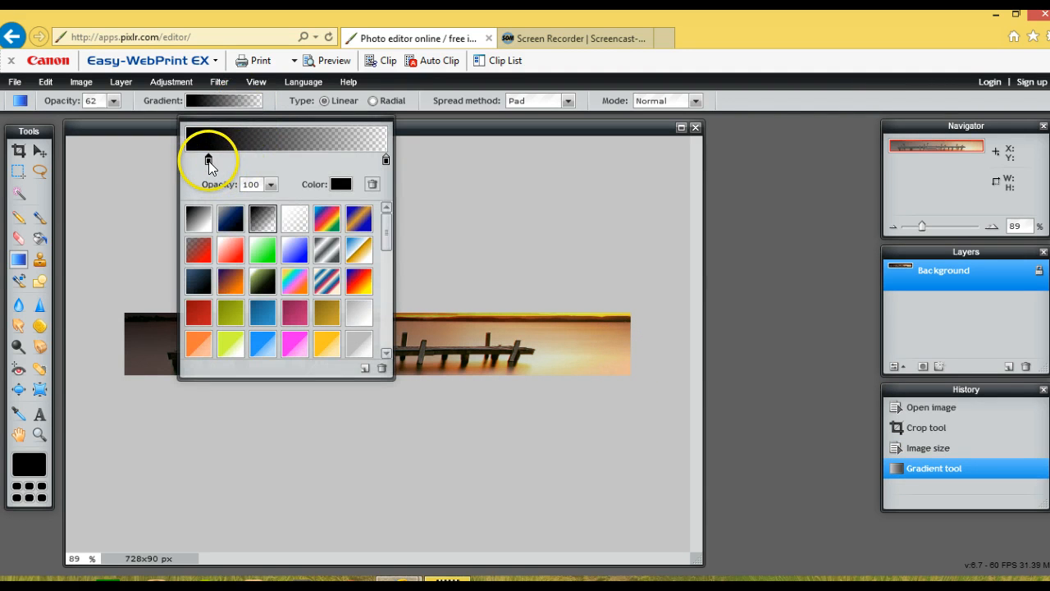
drag(209, 164, 196, 161)
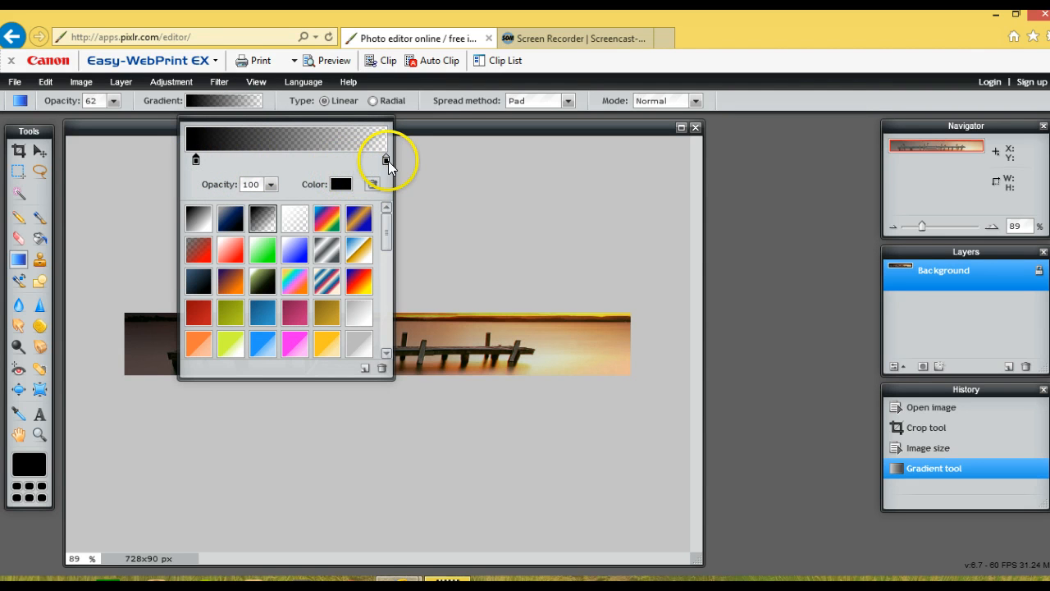
drag(386, 161, 323, 168)
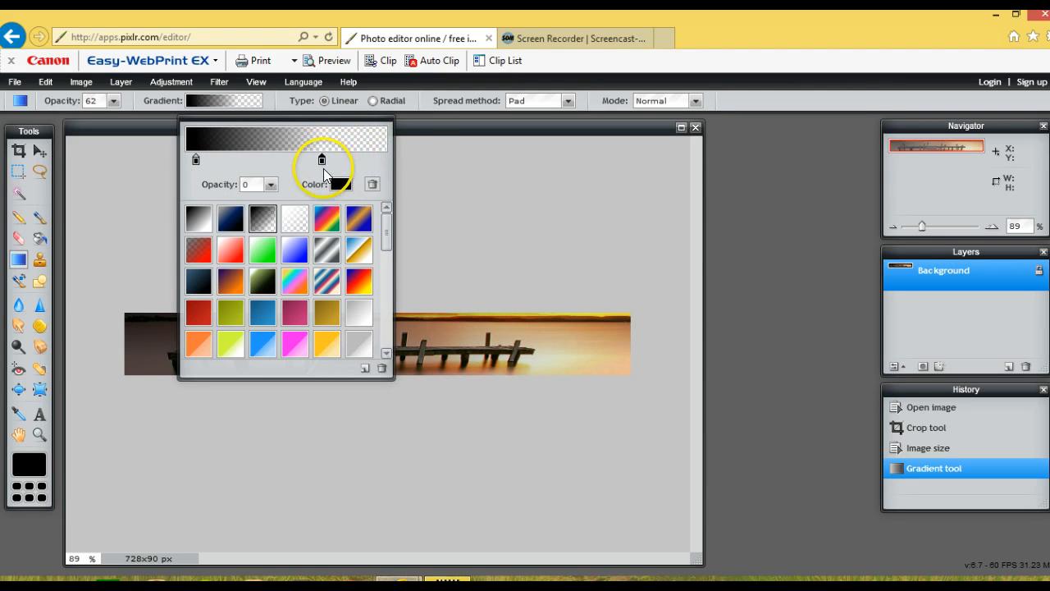
click(451, 197)
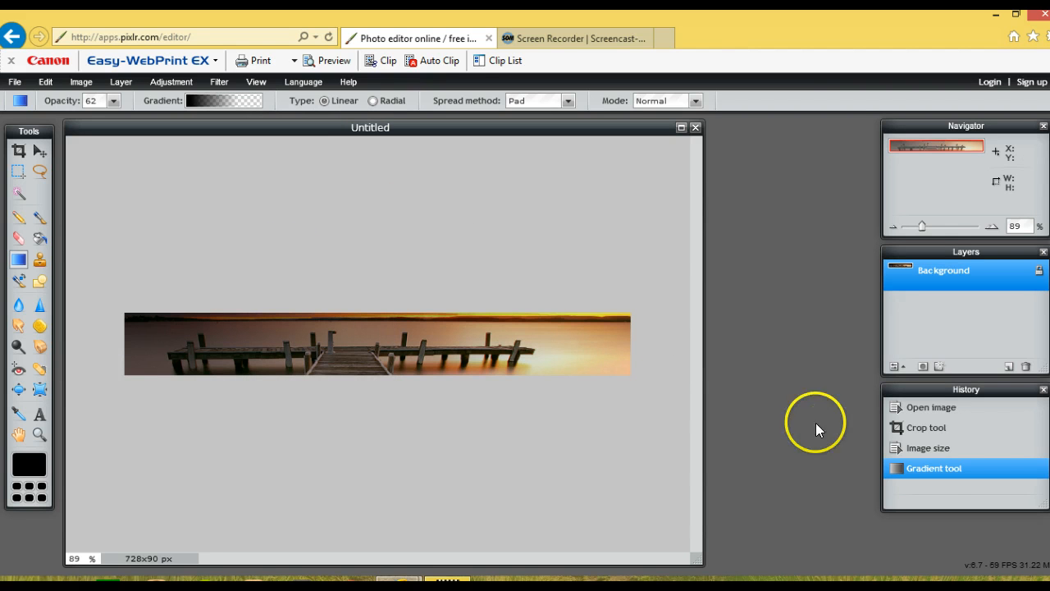
click(901, 446)
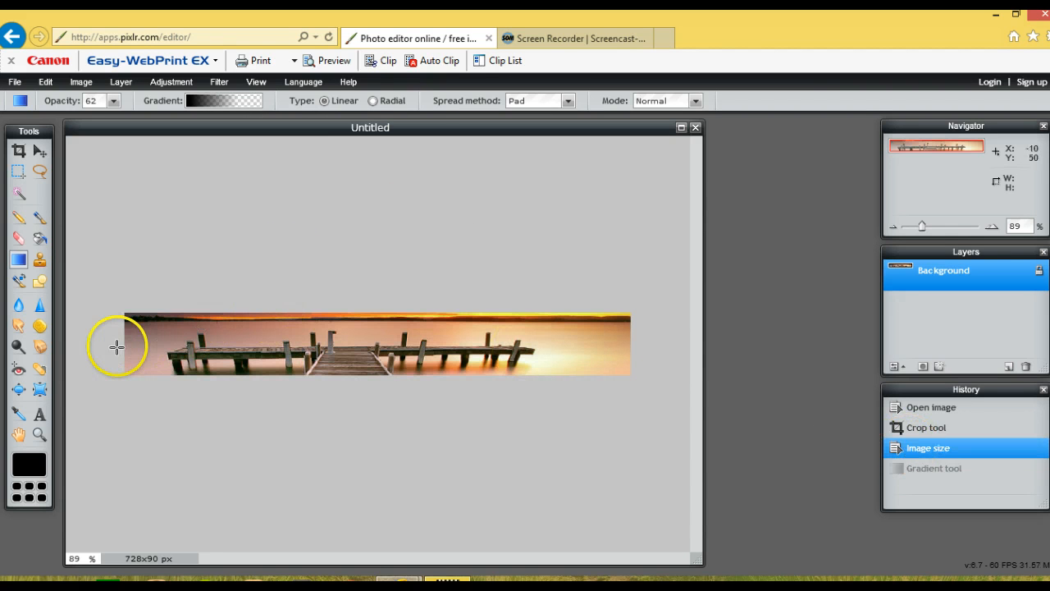
drag(127, 349, 632, 351)
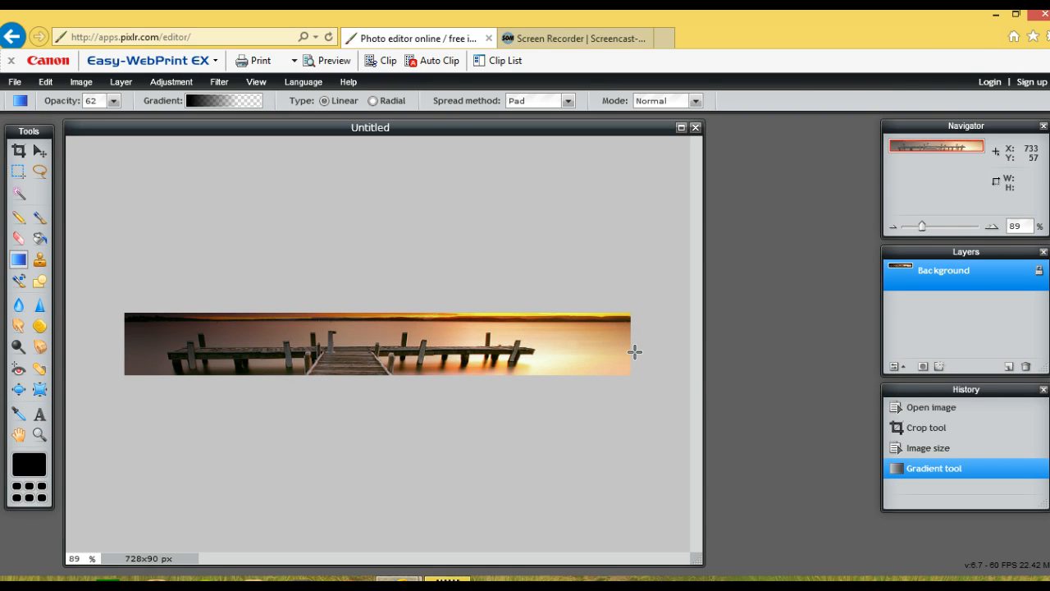
Step: Raise the gradient opacity to 85, revert to the resized image, and redraw the gradient from the banner's left edge to its right edge
click(331, 262)
click(115, 100)
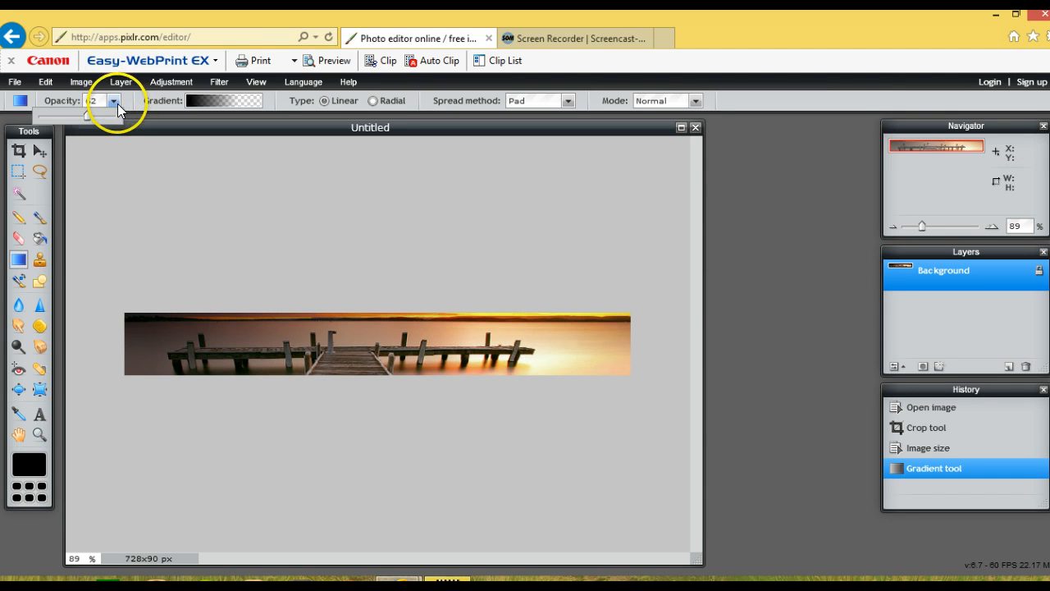
drag(101, 115, 150, 190)
click(898, 447)
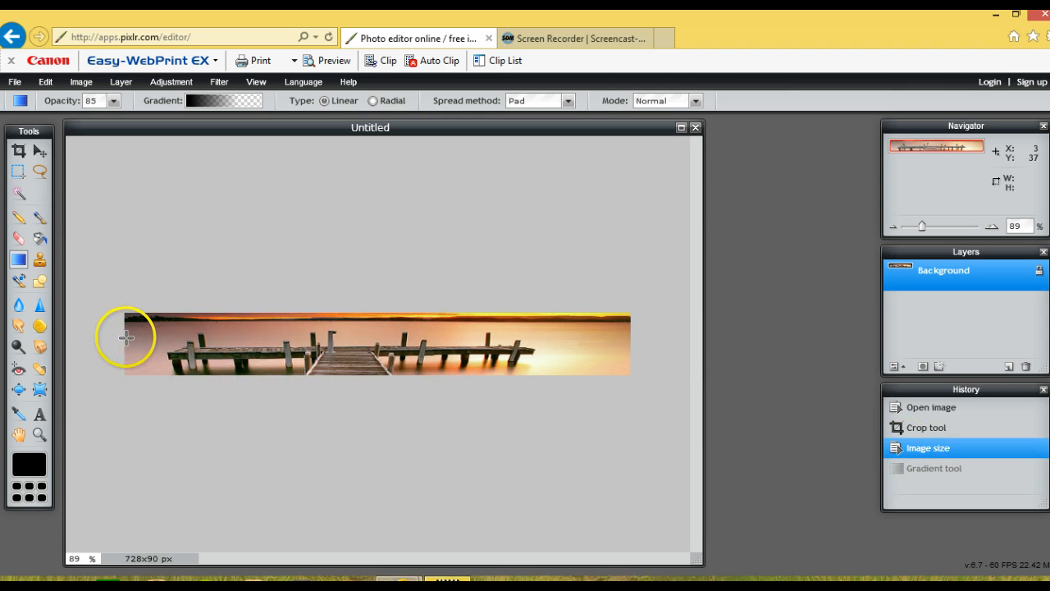
drag(130, 340, 636, 347)
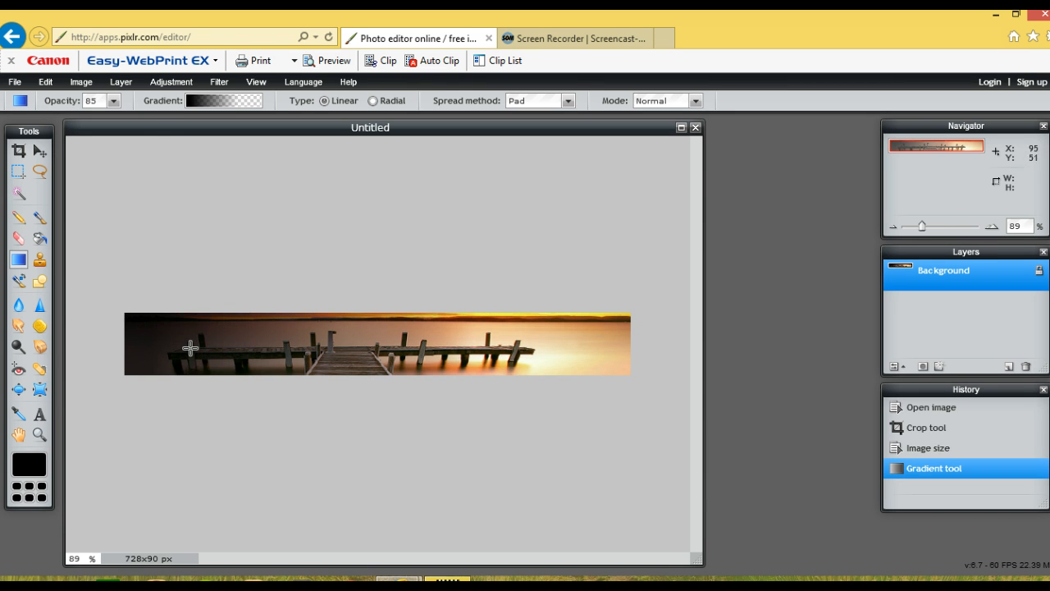
Step: Add the two-line text "Dream" / "Holidays" over the dark left end of the banner
click(41, 413)
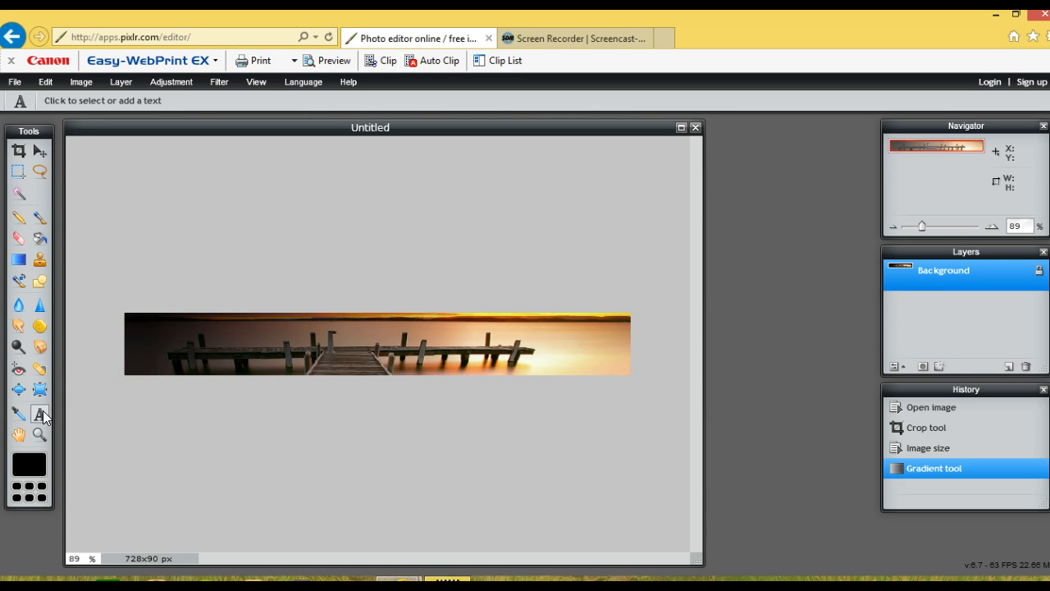
click(139, 333)
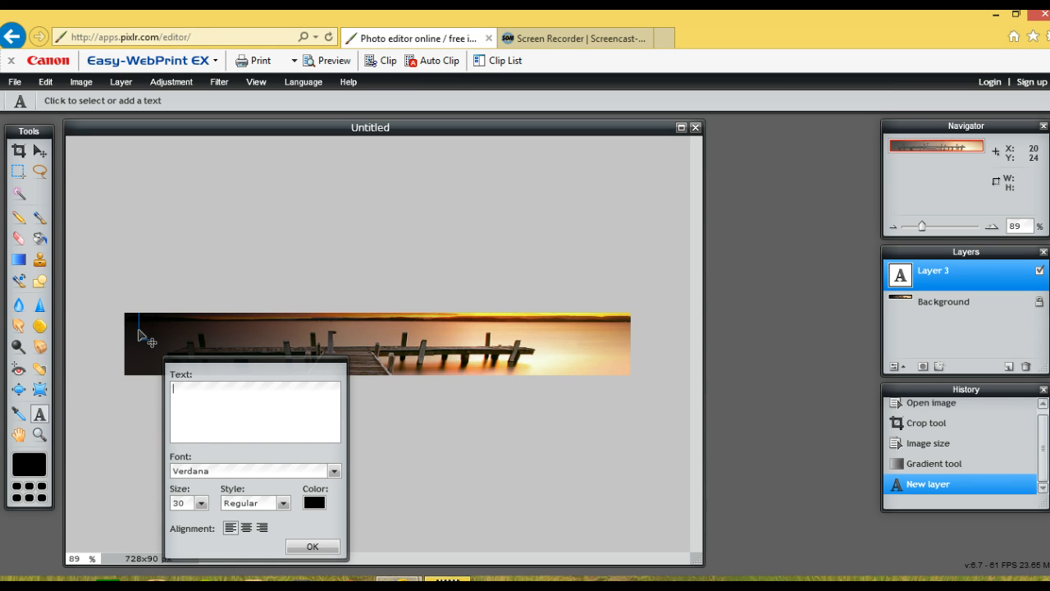
text(Dream)
key(Return)
text(Holidays)
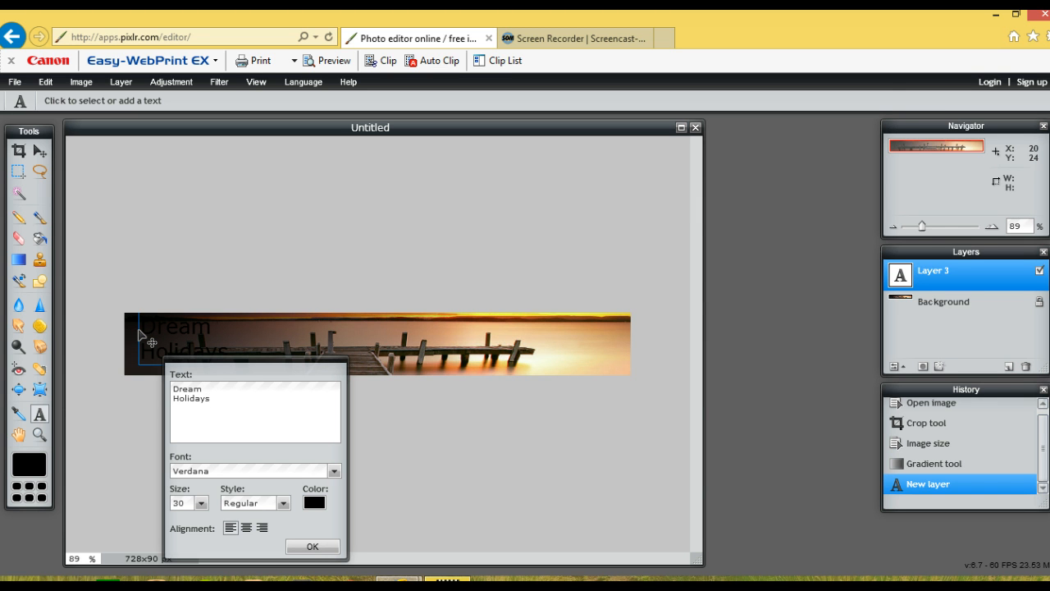
key(Return)
click(313, 547)
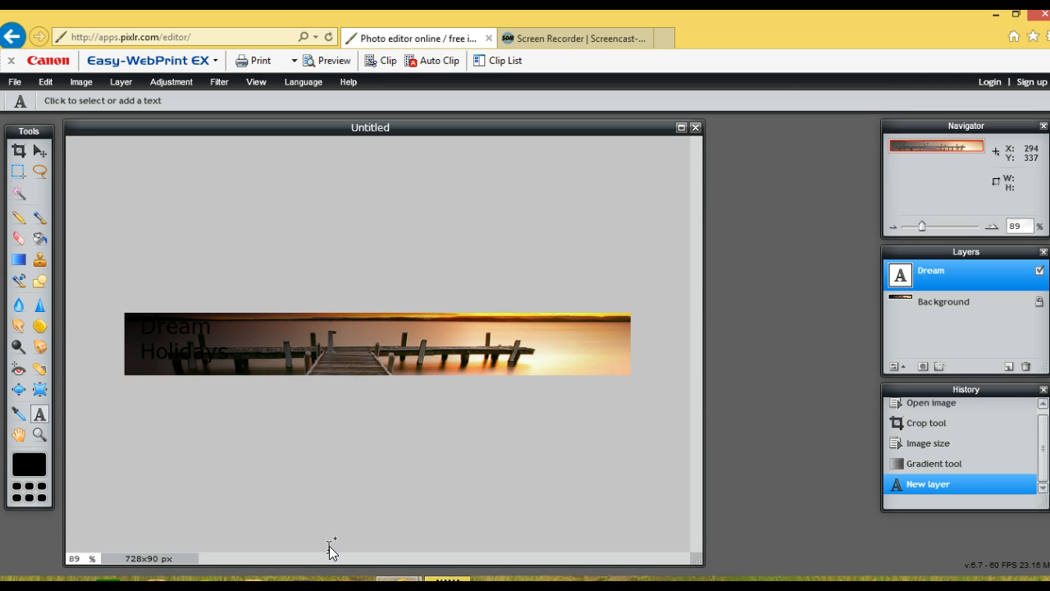
Step: Reopen the "Dream Holidays" text for editing
click(190, 325)
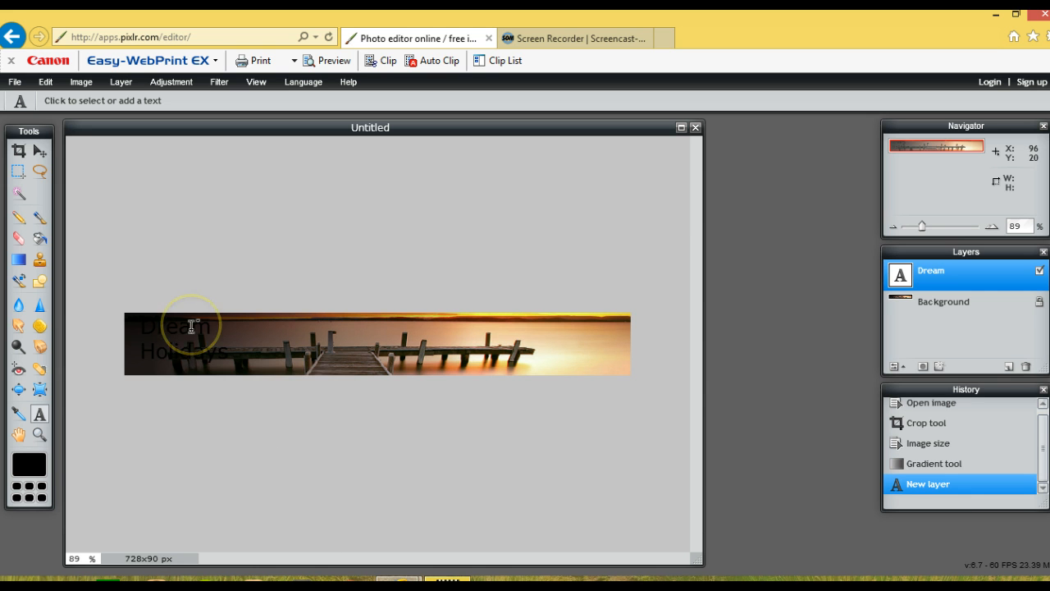
click(303, 443)
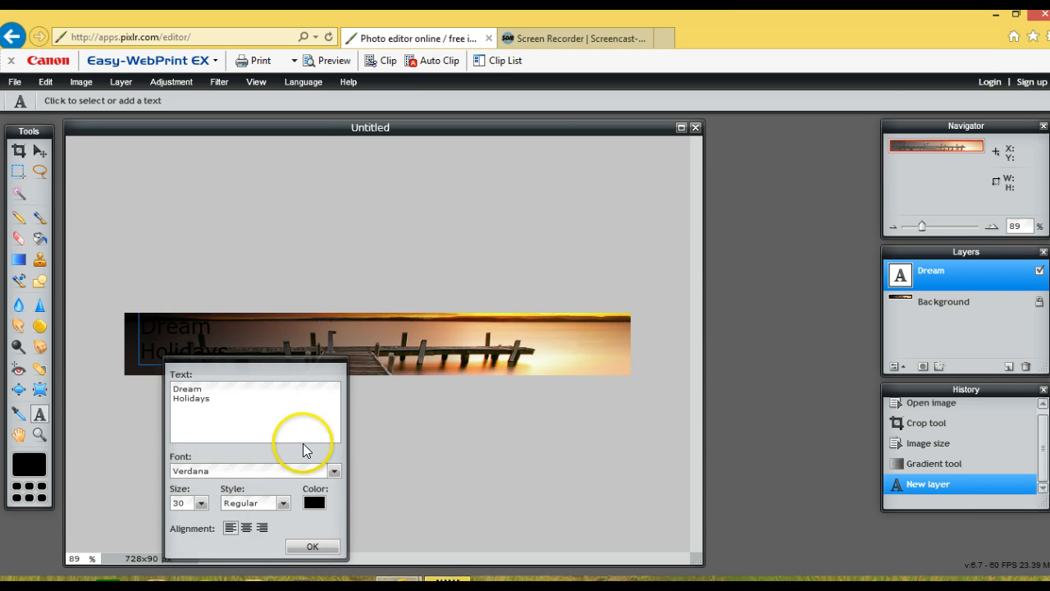
click(315, 504)
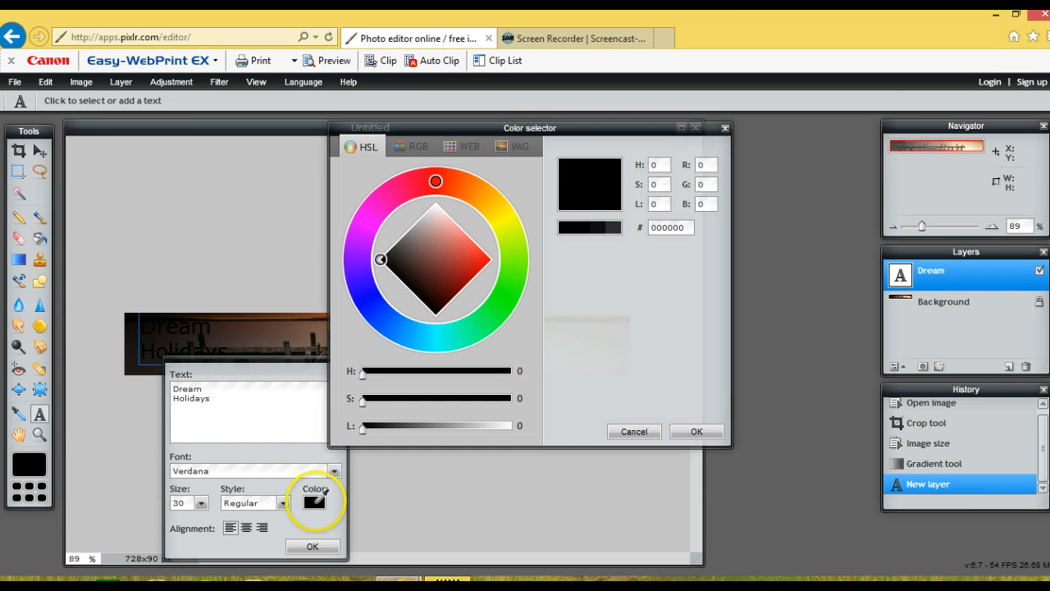
click(237, 400)
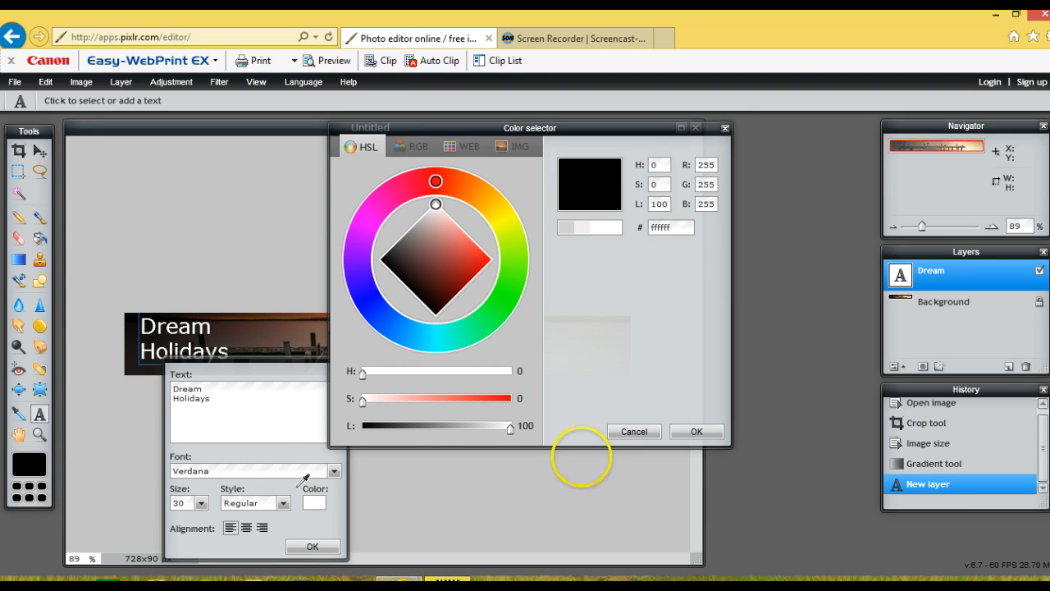
click(633, 431)
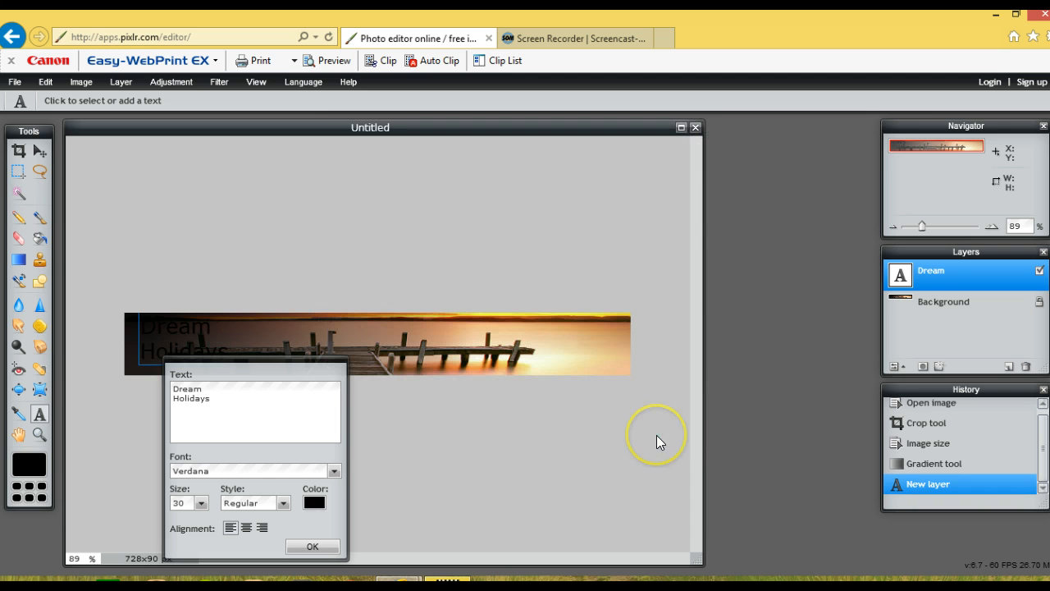
Step: Set the "Dream Holidays" text color to white from the web color palette
click(314, 501)
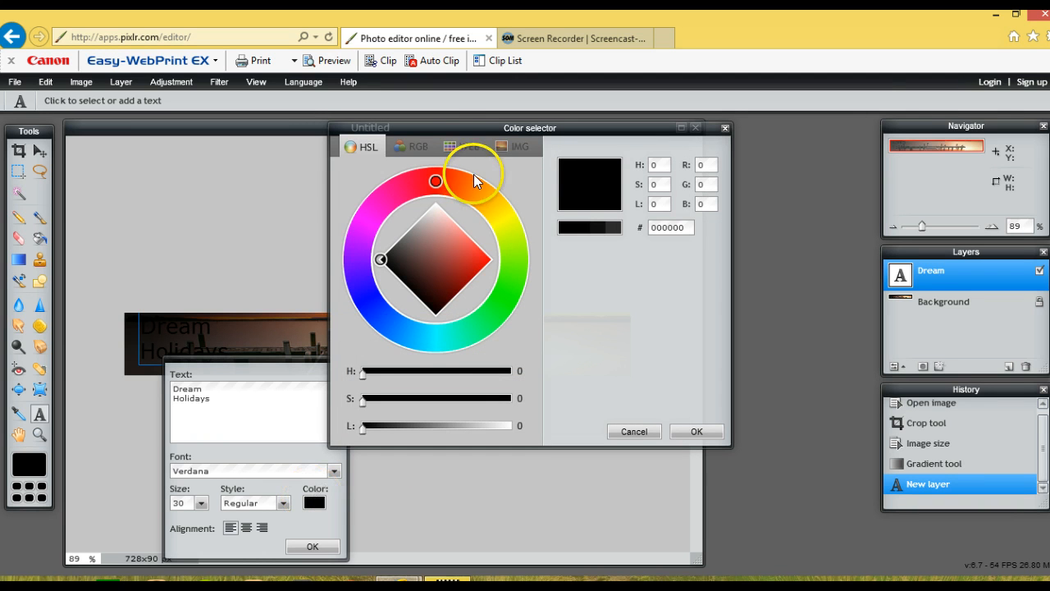
click(456, 146)
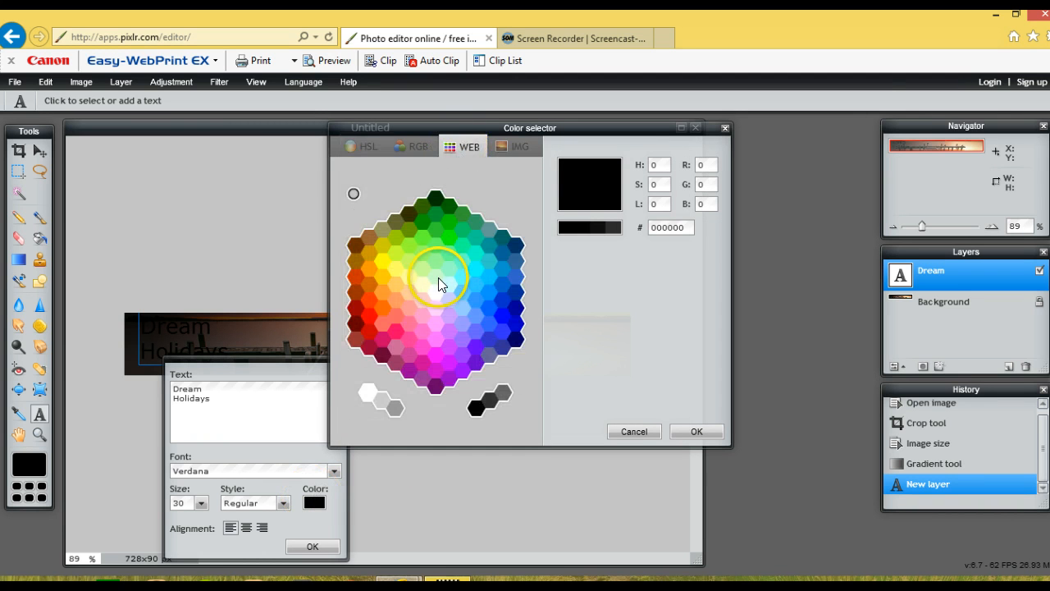
click(370, 392)
click(696, 431)
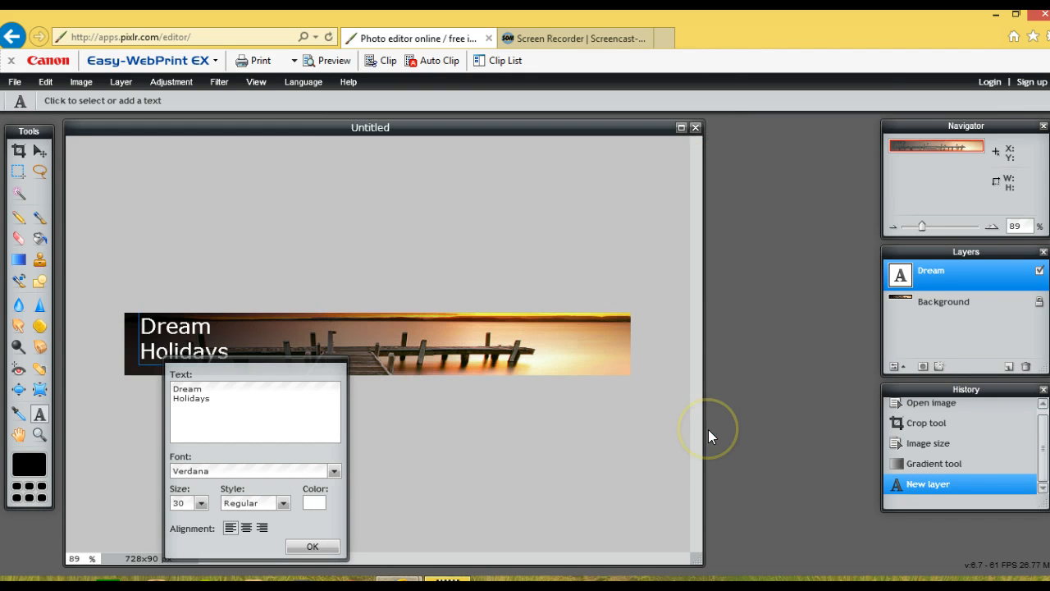
Step: Preview the text style options and browse the font list to compare typefaces on the "Dream Holidays" text
click(283, 503)
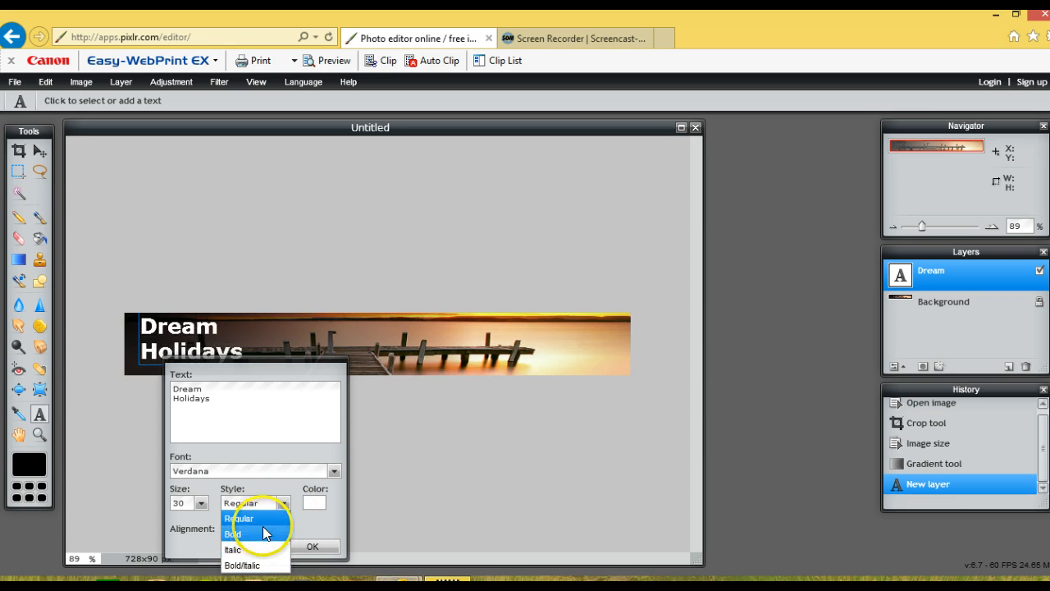
click(334, 472)
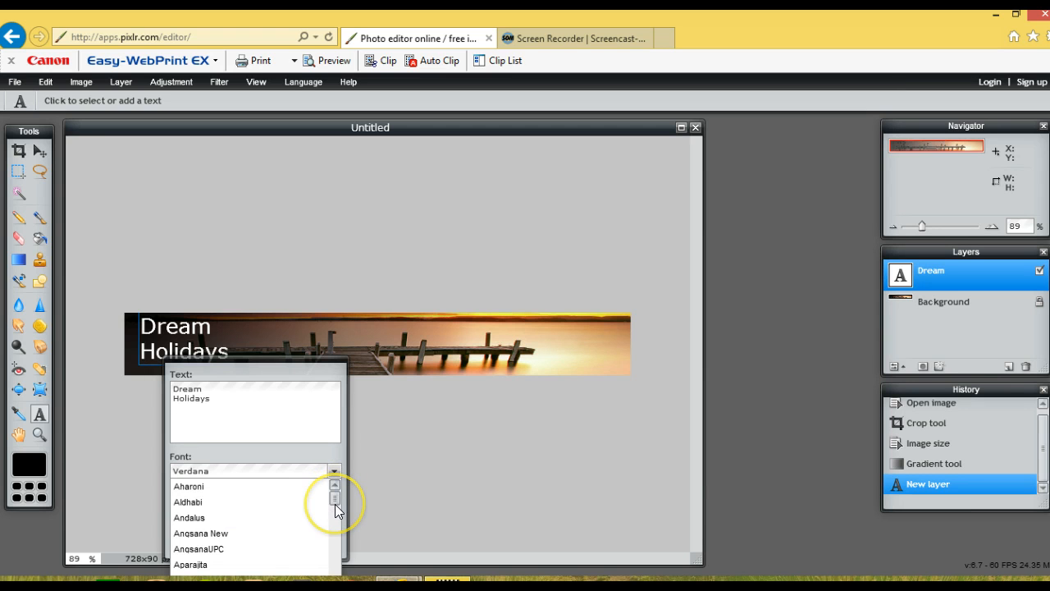
drag(334, 502, 291, 513)
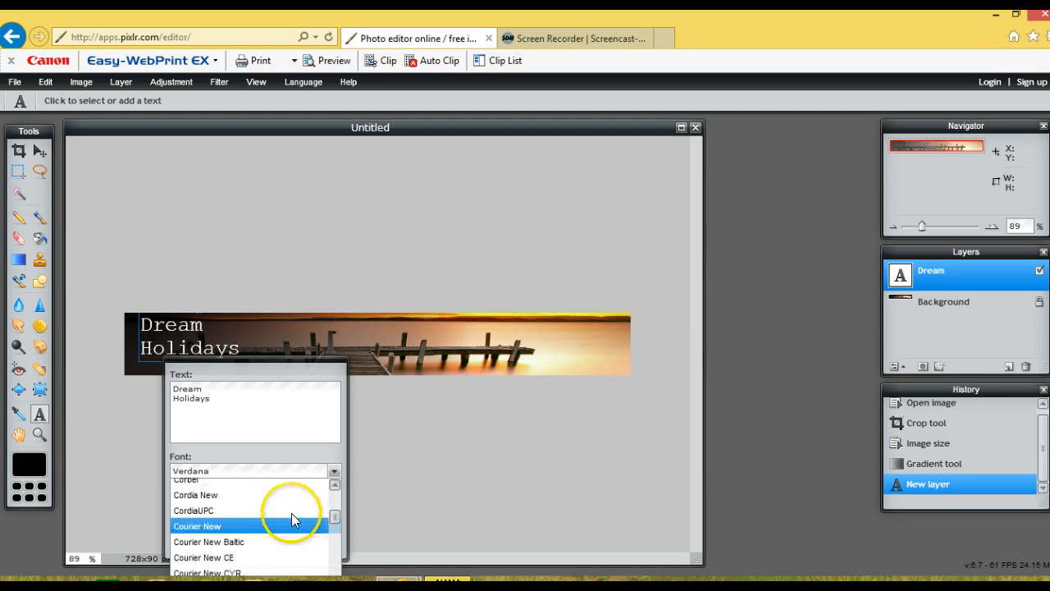
scroll(291, 512, up, 5)
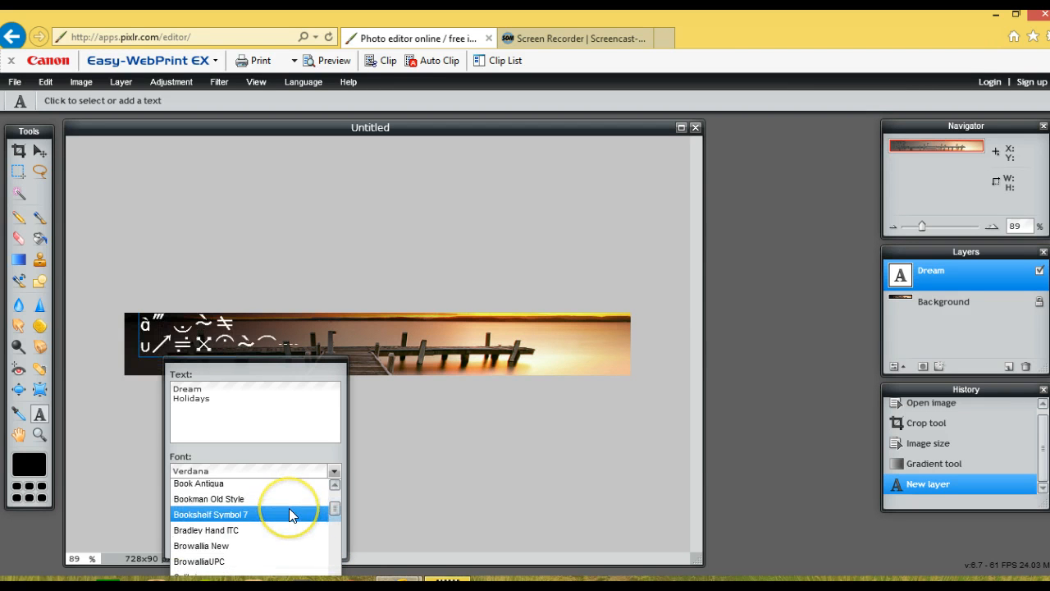
scroll(289, 514, down, 10)
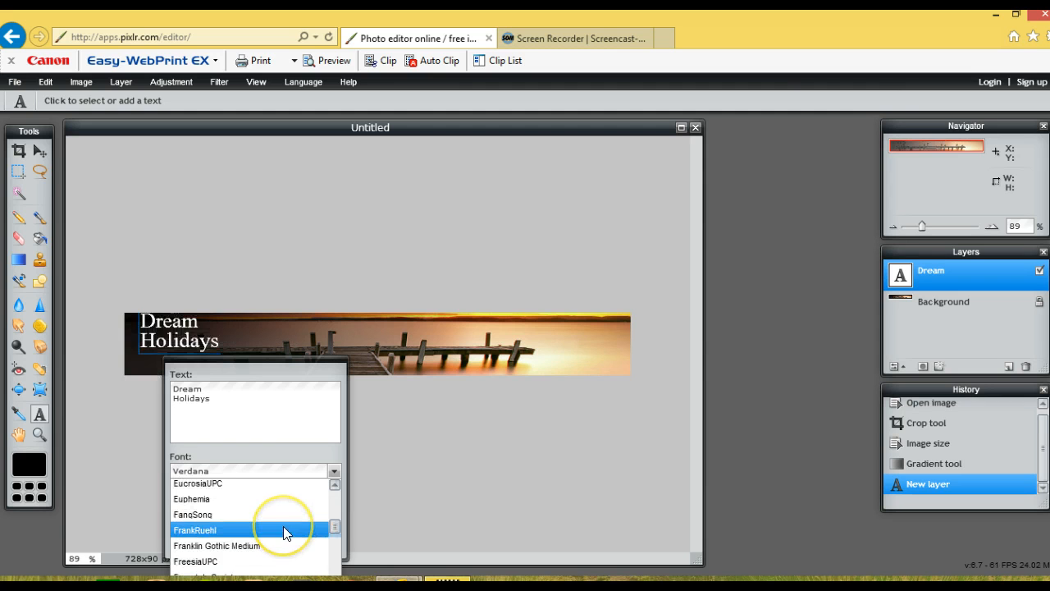
scroll(283, 525, down, 3)
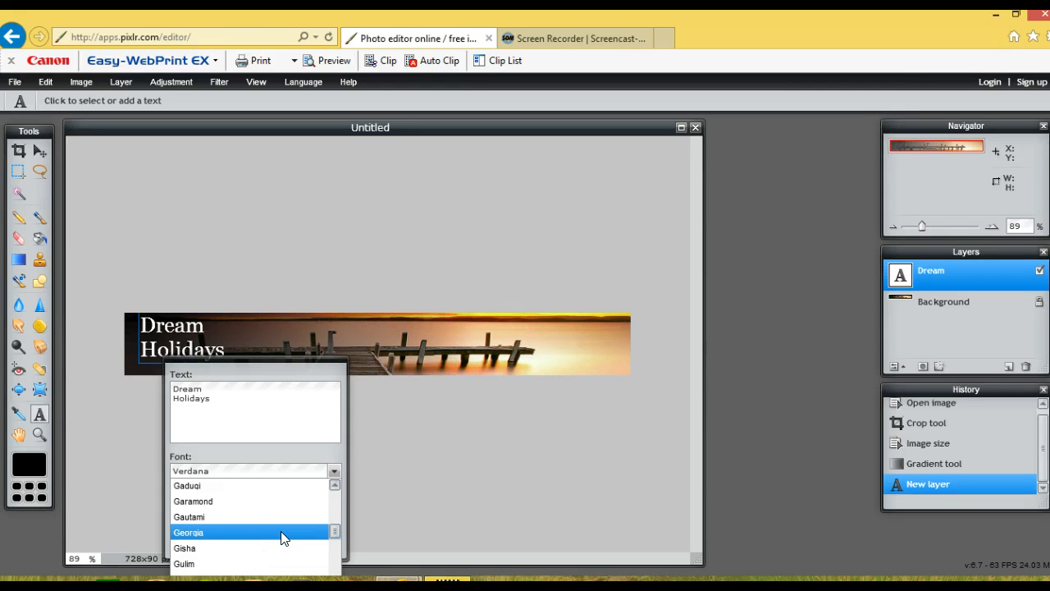
scroll(281, 531, up, 3)
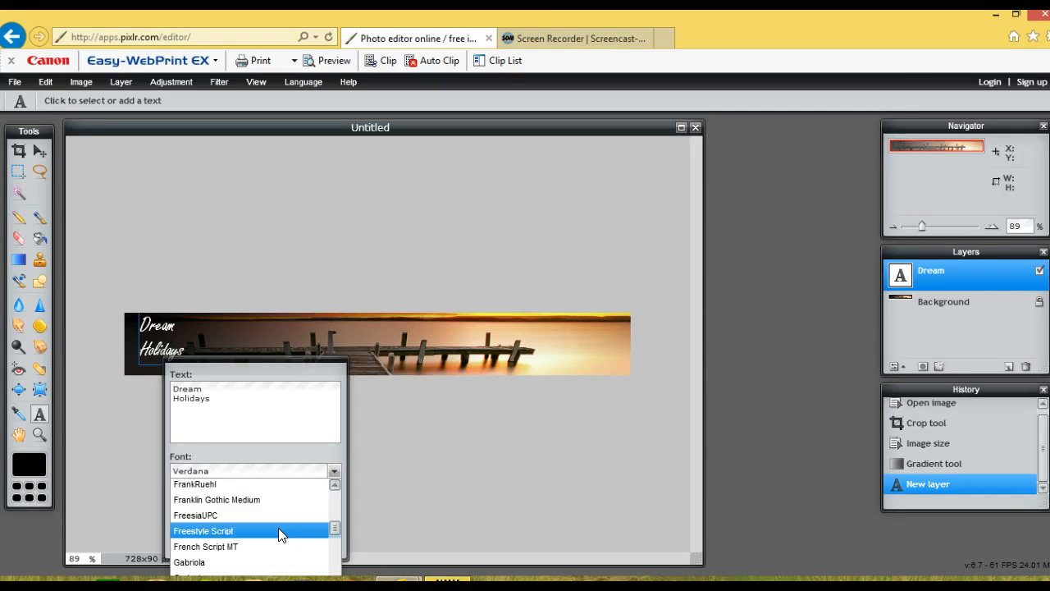
click(334, 528)
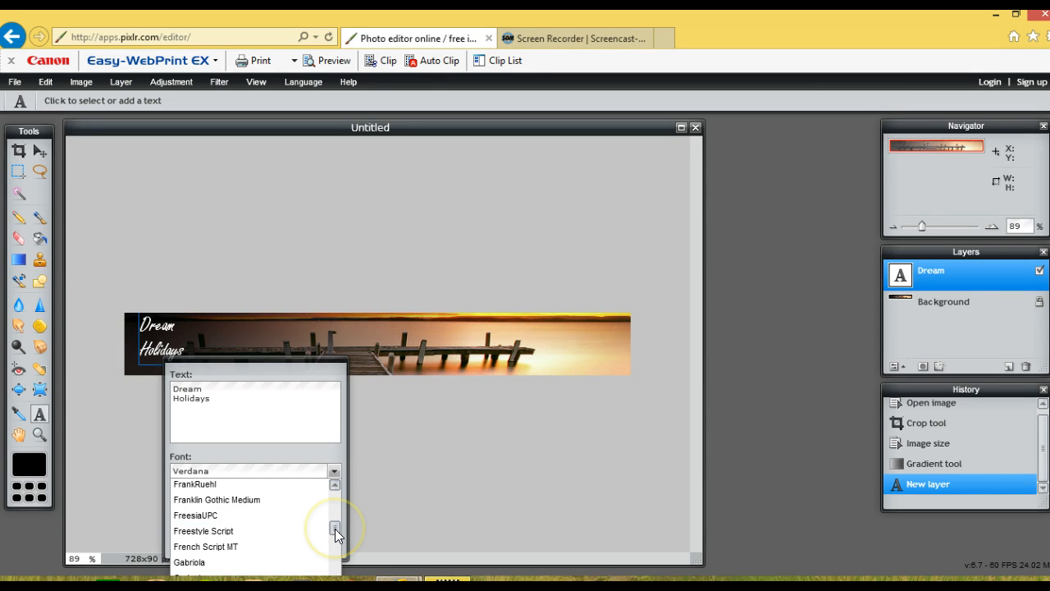
drag(335, 528, 338, 546)
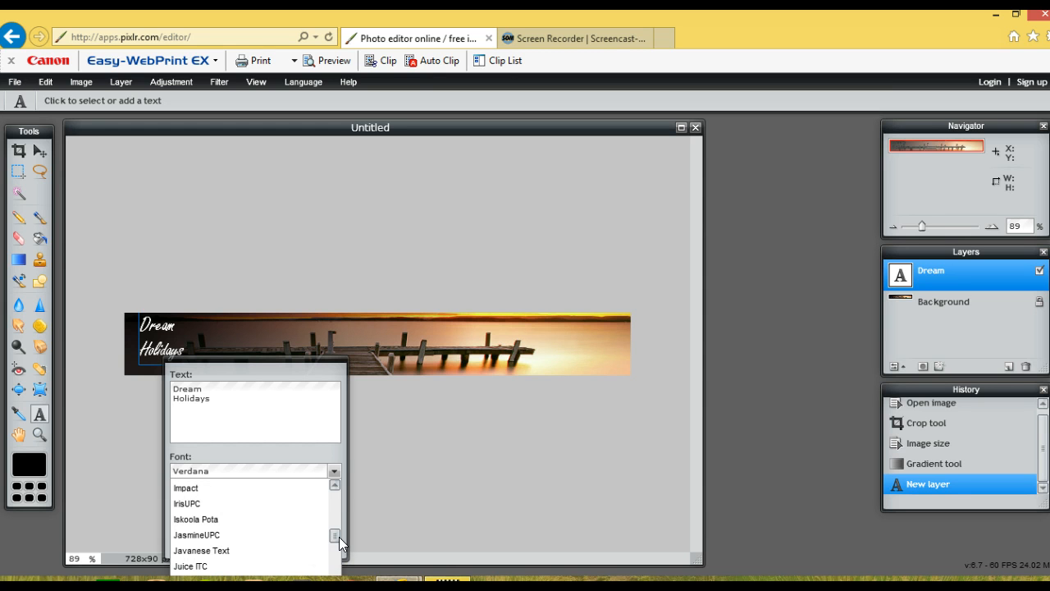
Step: Try the Javanese Text and Juice ITC fonts on the "Dream Holidays" text
click(229, 554)
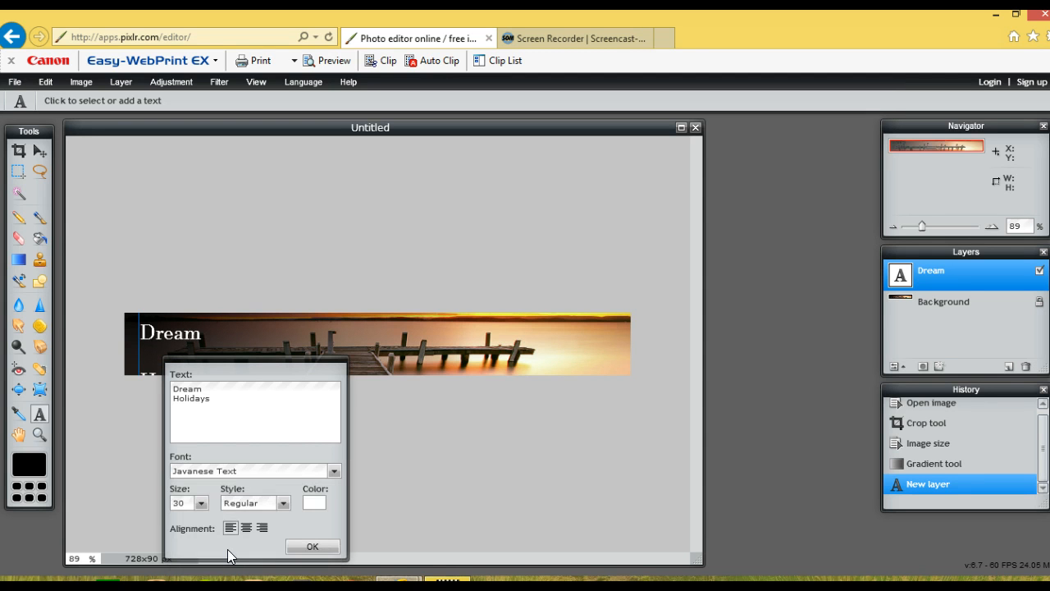
click(335, 471)
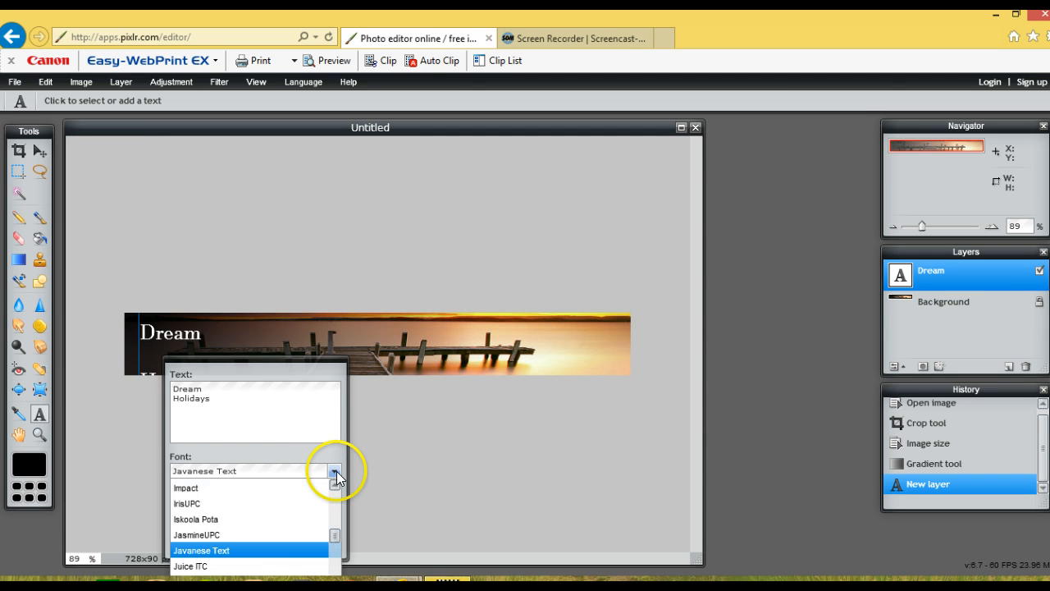
click(274, 570)
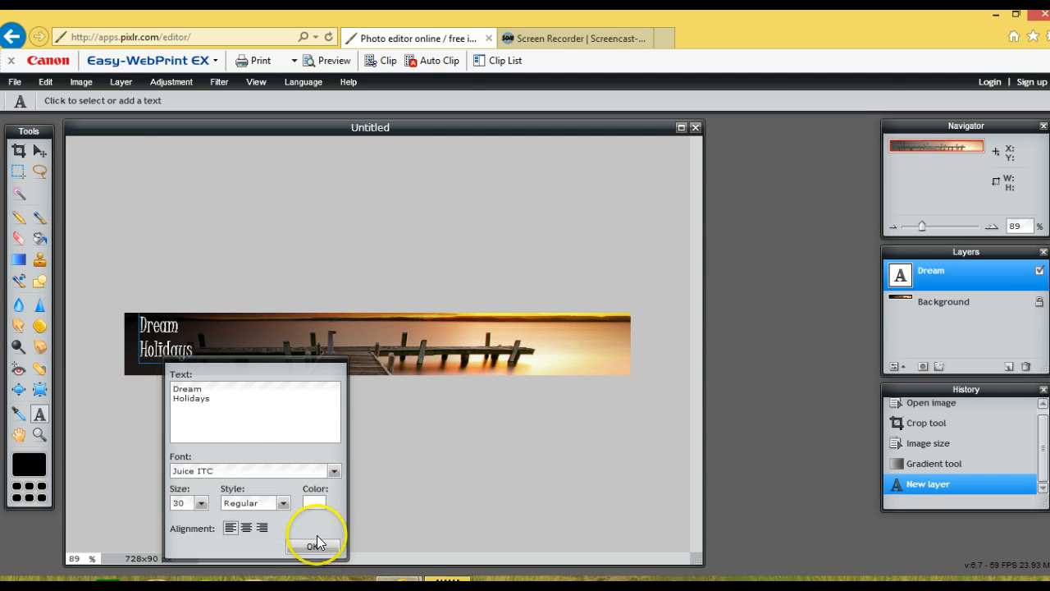
Step: Set the "Dream Holidays" text font to Lucida Handwriting and apply the text settings
click(338, 470)
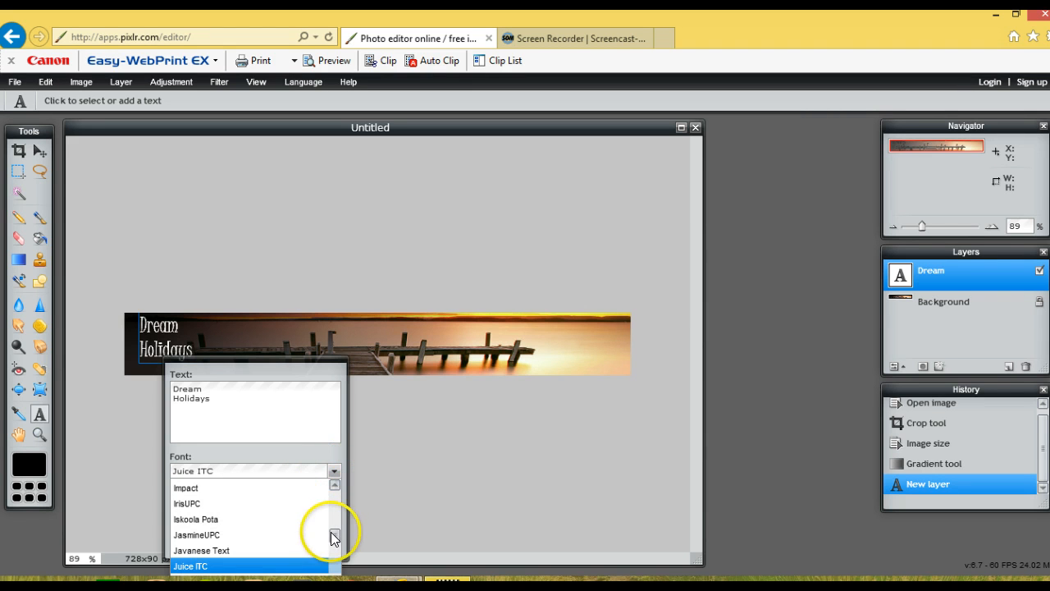
drag(337, 534, 337, 542)
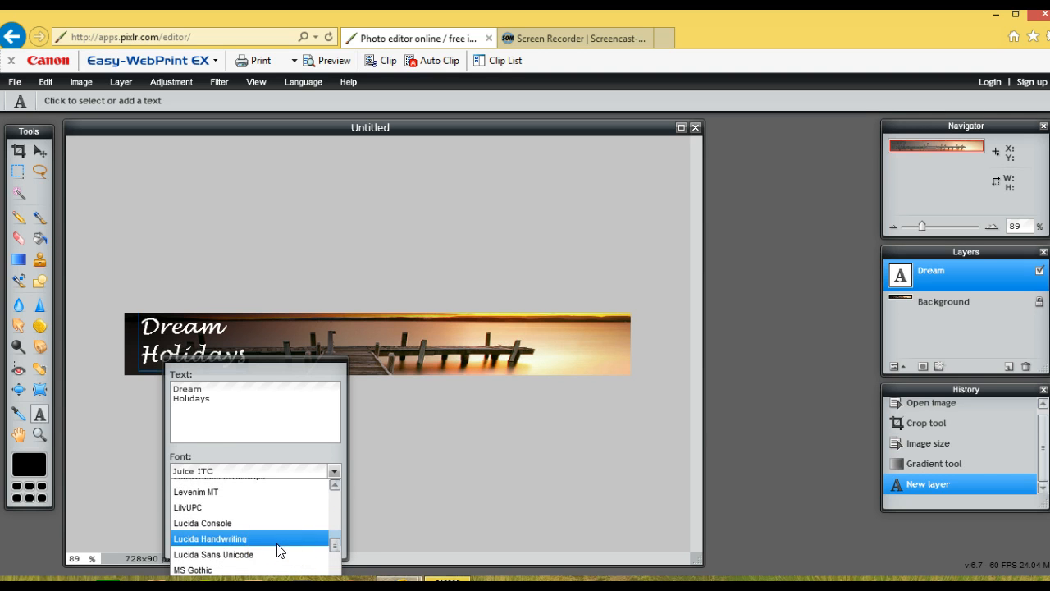
click(277, 541)
click(310, 546)
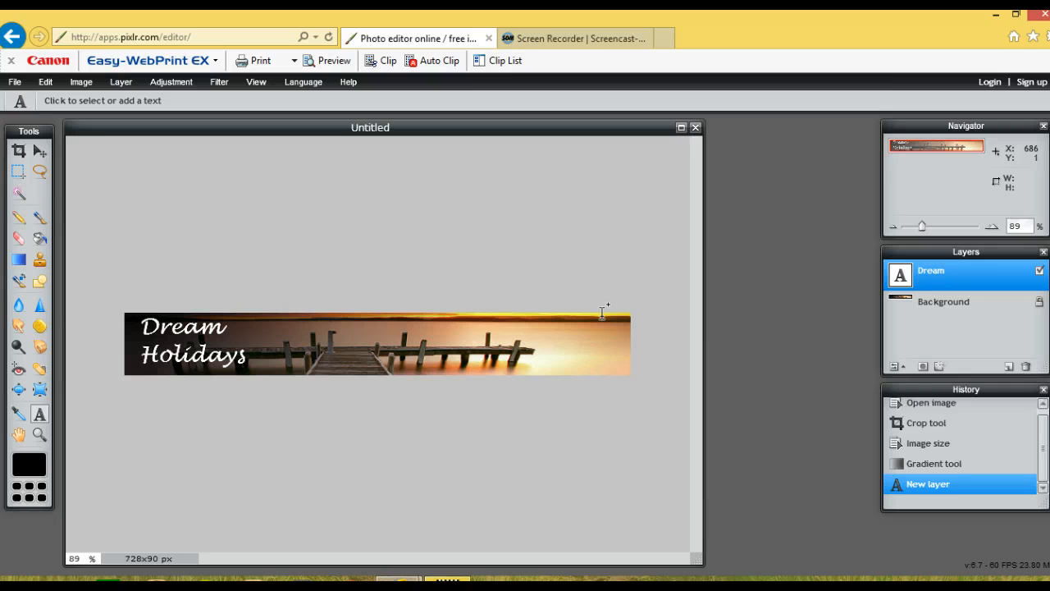
click(417, 434)
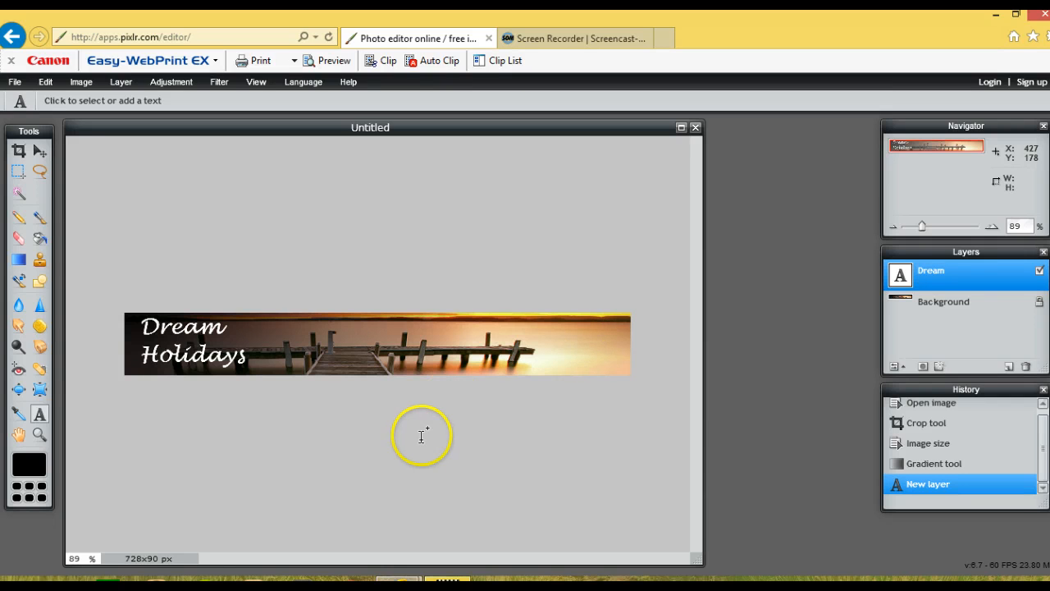